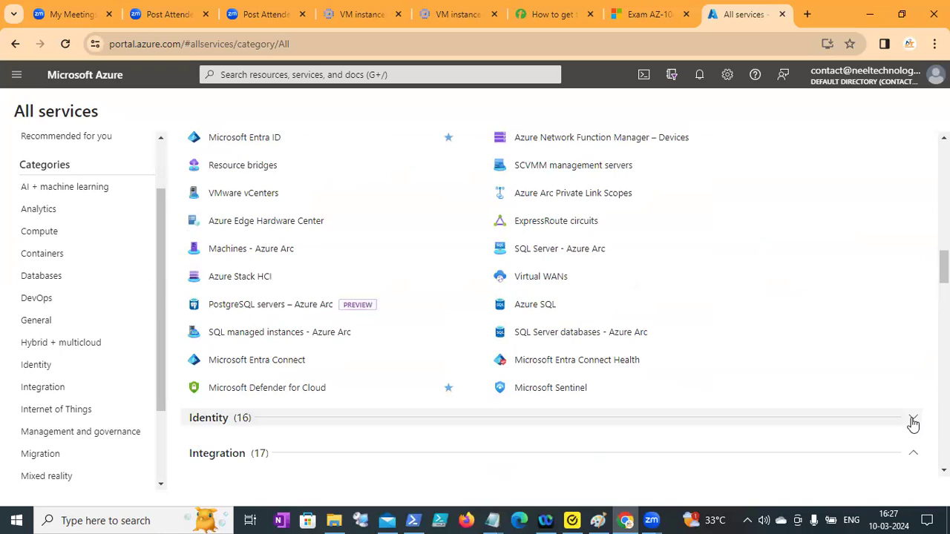
Collapse the expanded Monitor, Mixed reality, Security, Storage and Web & Mobile categories in the list of all services.
{"action": "scroll", "coordinate": [913, 424], "scroll_direction": "down", "scroll_amount": 4}
{"action": "scroll", "coordinate": [912, 424], "scroll_direction": "down", "scroll_amount": 8}
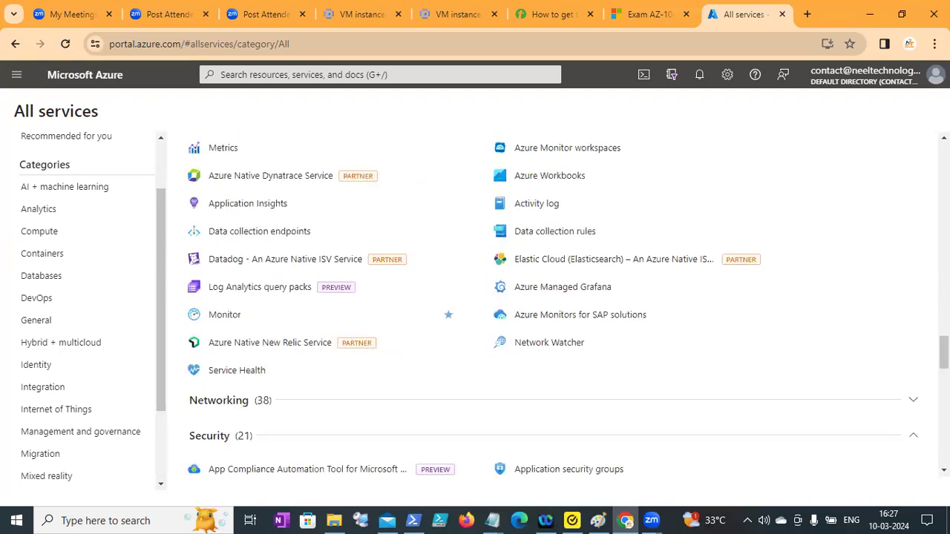
{"action": "scroll", "coordinate": [913, 424], "scroll_direction": "up", "scroll_amount": 4}
{"action": "left_click", "coordinate": [914, 334]}
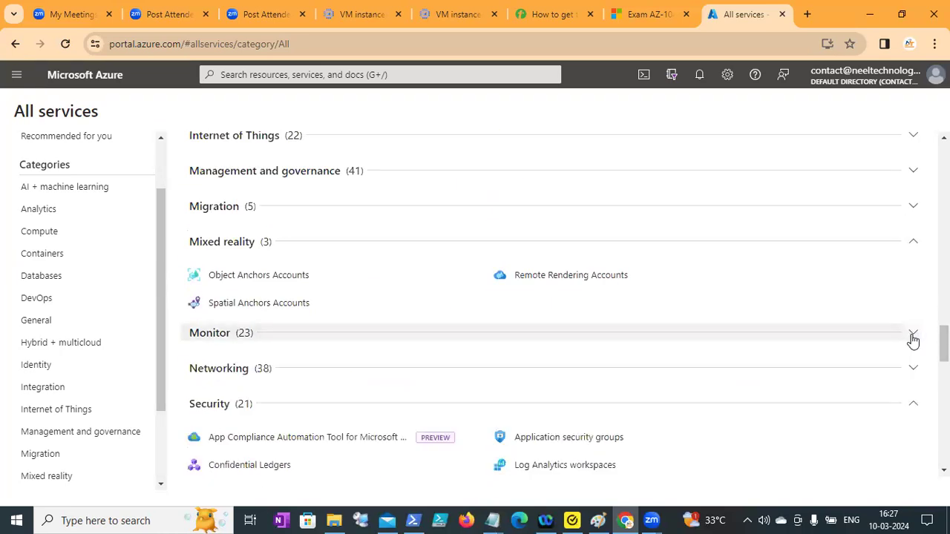
{"action": "left_click", "coordinate": [915, 248]}
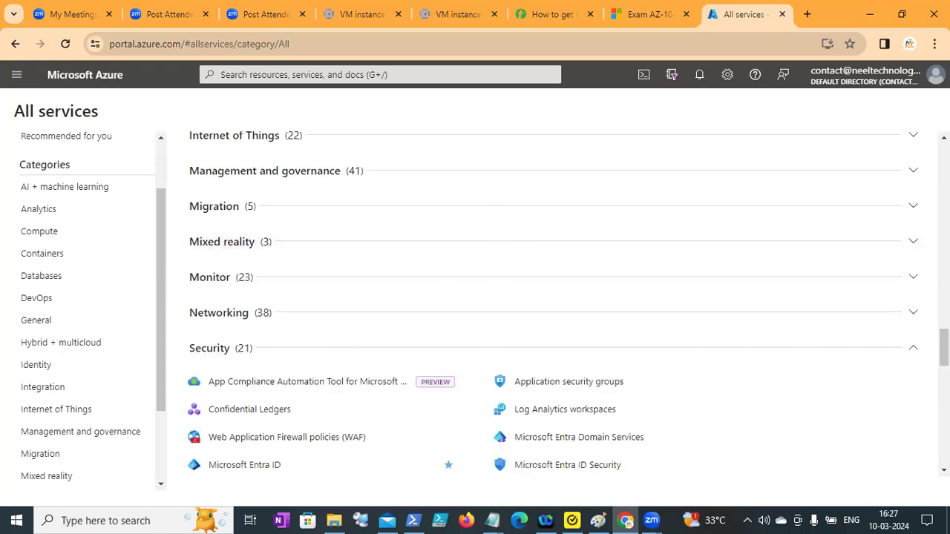
{"action": "left_click", "coordinate": [914, 349]}
{"action": "left_click", "coordinate": [914, 386]}
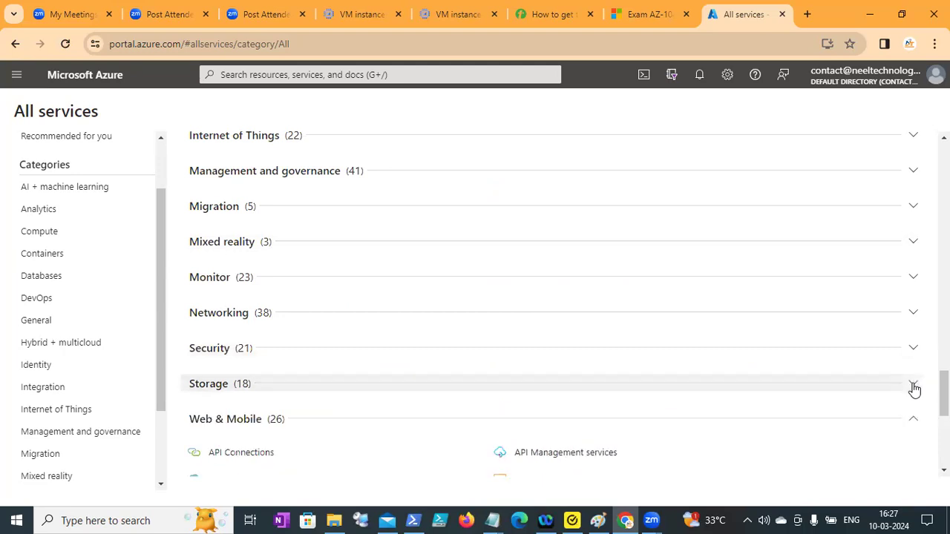
{"action": "scroll", "coordinate": [918, 349], "scroll_direction": "down", "scroll_amount": 2}
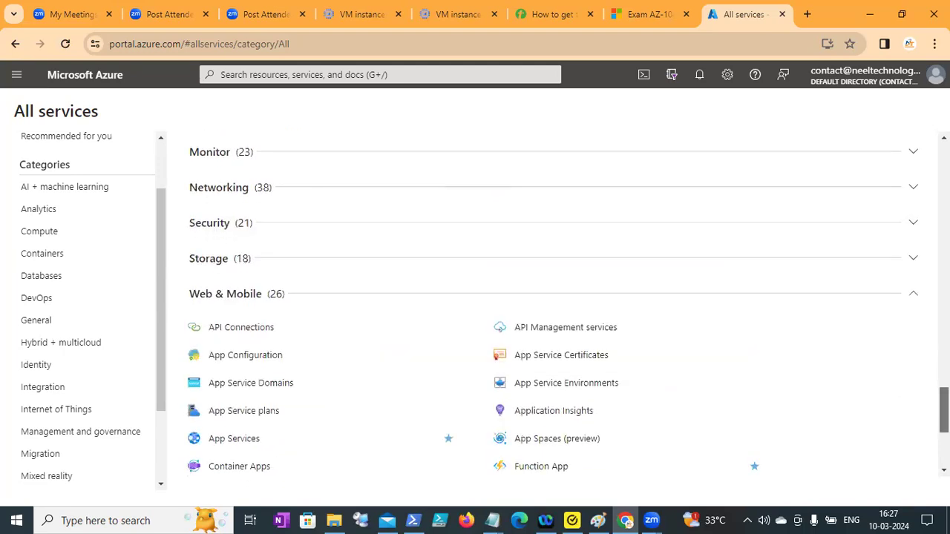
{"action": "left_click", "coordinate": [915, 301]}
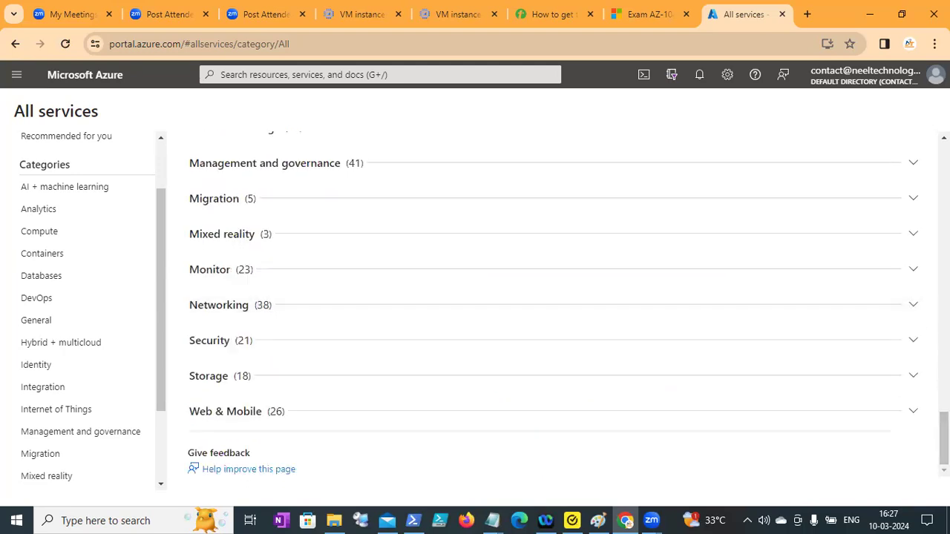
Briefly expand the Web & Mobile and AI + machine learning categories to view their services, collapsing each again.
{"action": "left_click", "coordinate": [919, 412]}
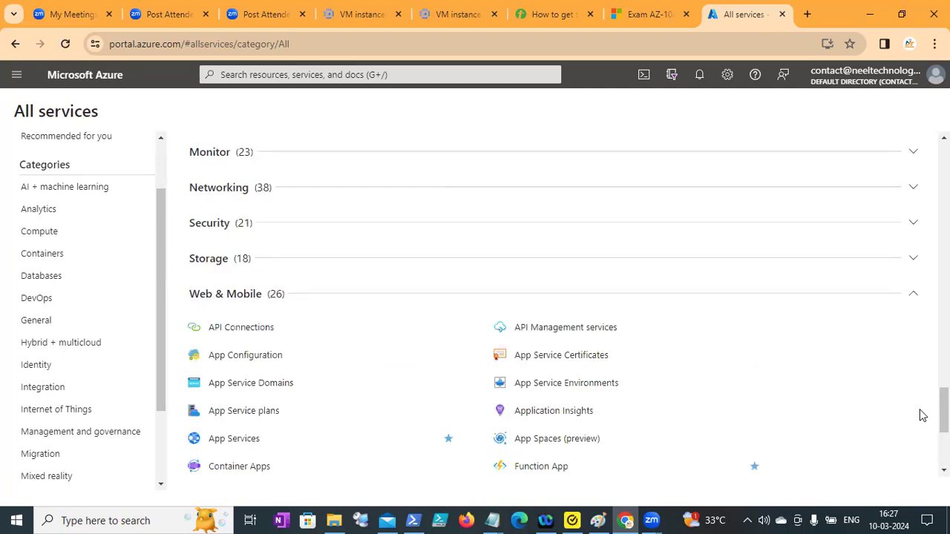
{"action": "left_click", "coordinate": [914, 301]}
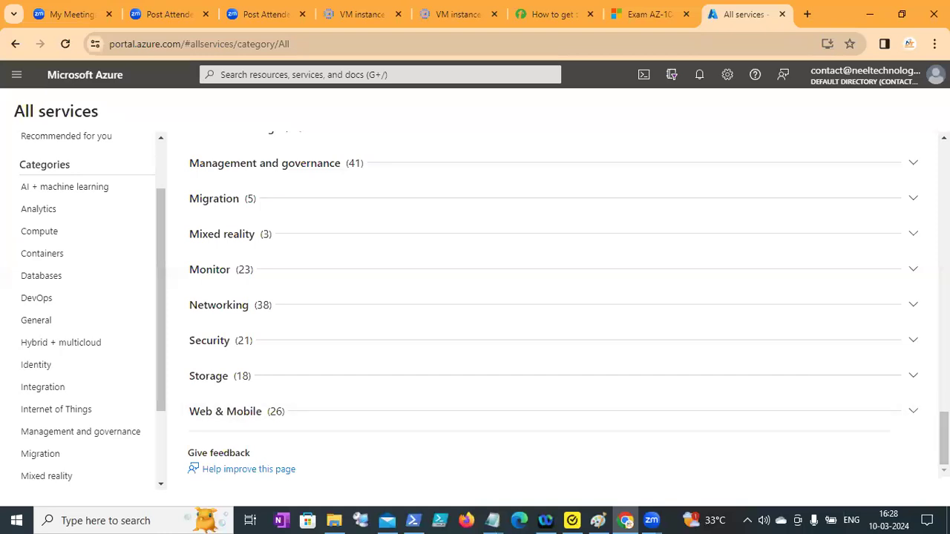
{"action": "left_click_drag", "start_coordinate": [931, 396], "coordinate": [930, 363]}
{"action": "left_click_drag", "start_coordinate": [943, 438], "coordinate": [916, 136]}
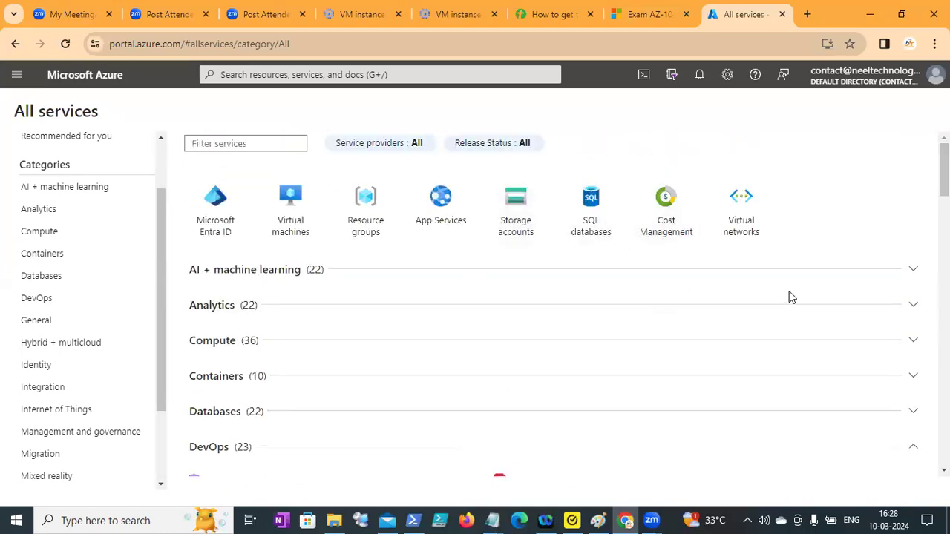
{"action": "left_click", "coordinate": [914, 272]}
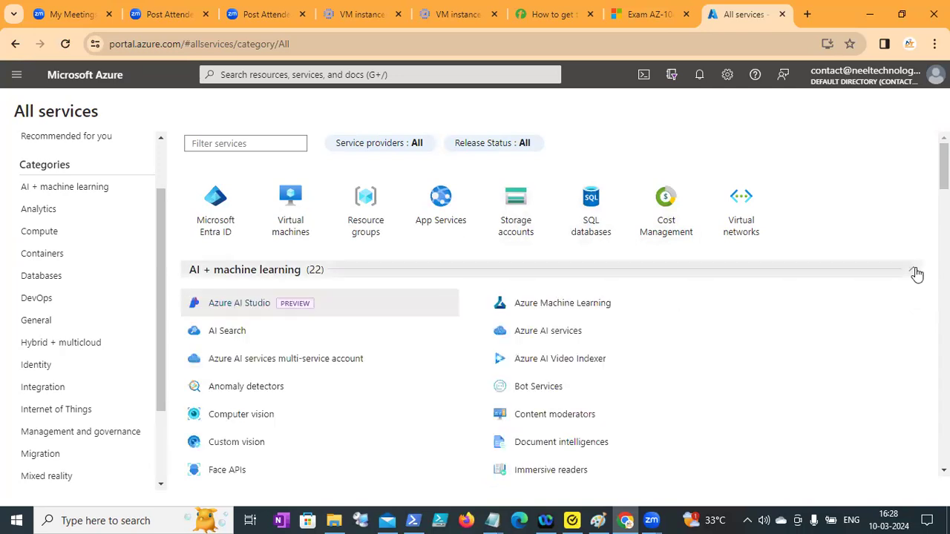
{"action": "left_click", "coordinate": [915, 272]}
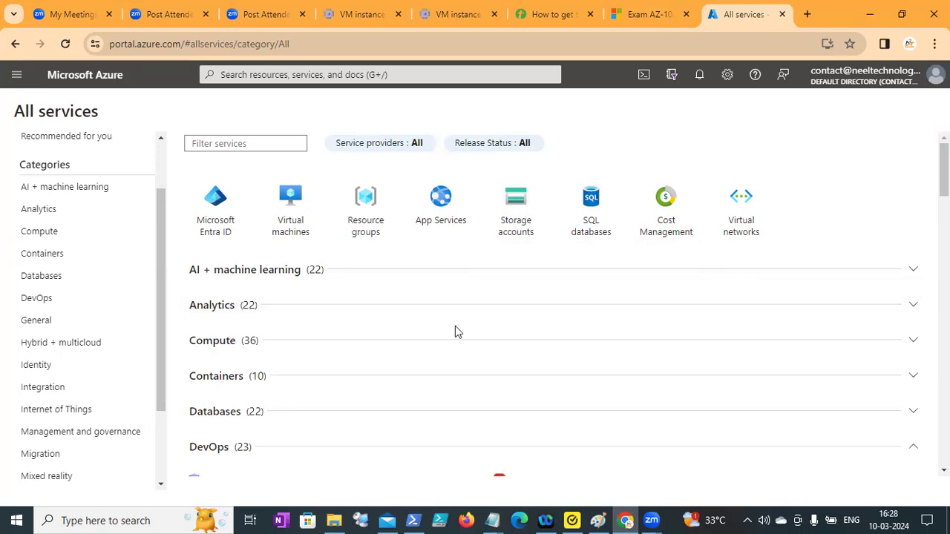
Expand the Compute category in the list of all services.
{"action": "right_click", "coordinate": [913, 343]}
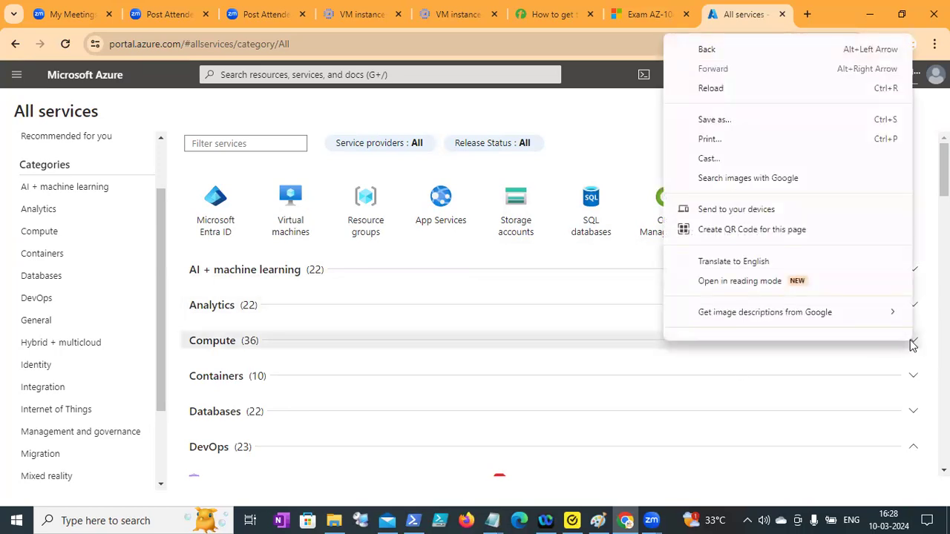
{"action": "left_click", "coordinate": [913, 343]}
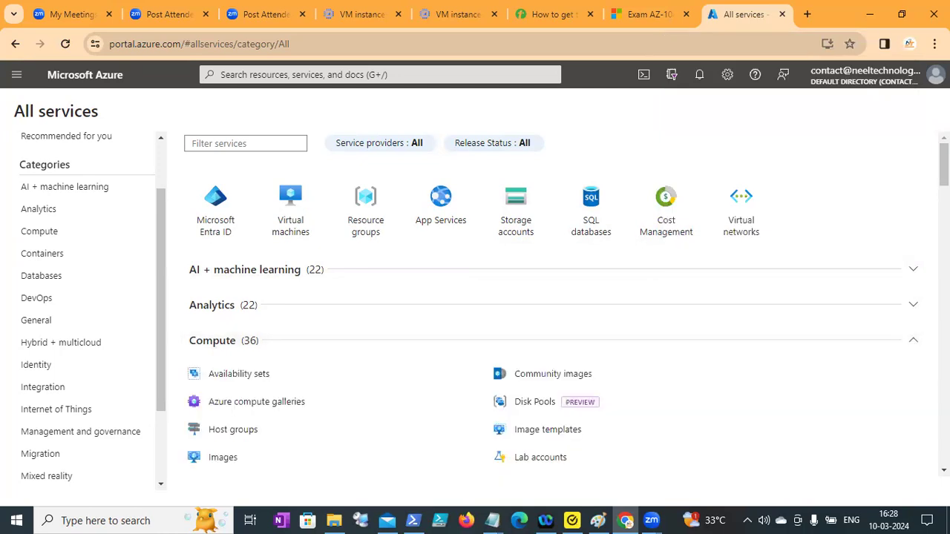
{"action": "left_click", "coordinate": [944, 185]}
{"action": "right_click", "coordinate": [943, 183]}
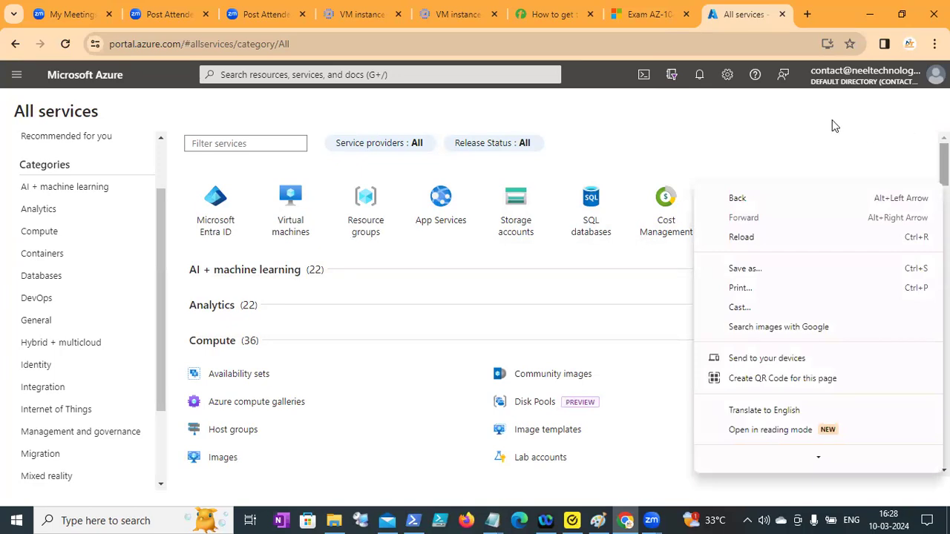
{"action": "left_click", "coordinate": [894, 158]}
Look through the services listed under Compute, DevOps, General, Hybrid + multicloud and Integration, down to the last categories.
{"action": "scroll", "coordinate": [894, 158], "scroll_direction": "down", "scroll_amount": 3}
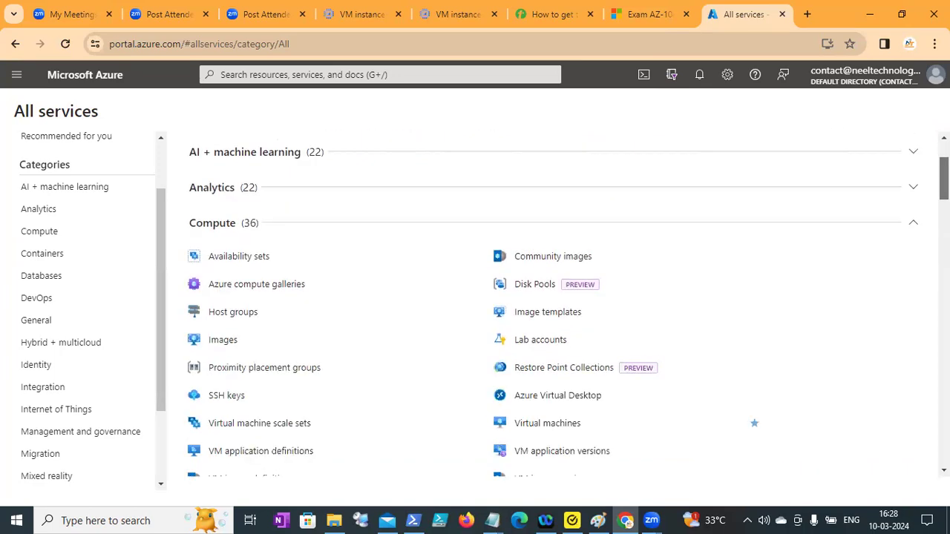
{"action": "scroll", "coordinate": [568, 305], "scroll_direction": "down", "scroll_amount": 5}
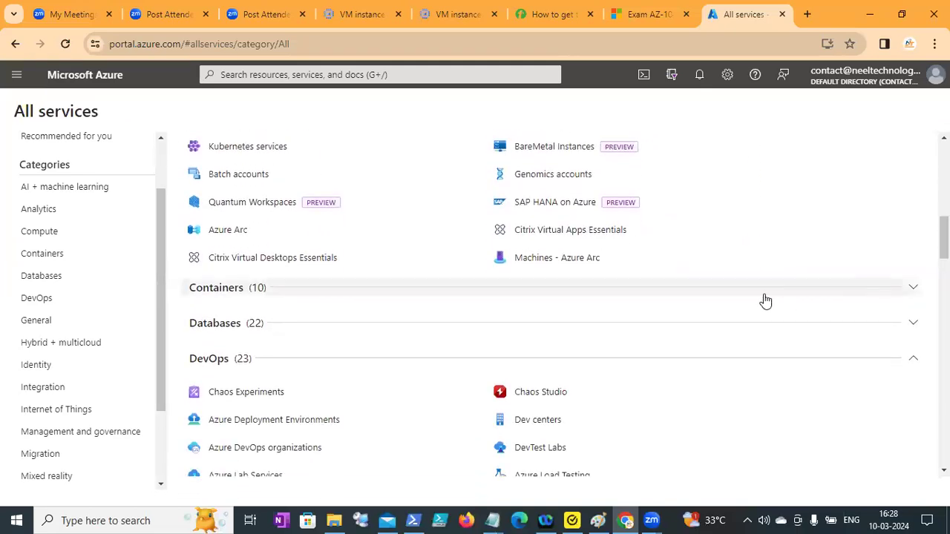
{"action": "scroll", "coordinate": [568, 304], "scroll_direction": "down", "scroll_amount": 4}
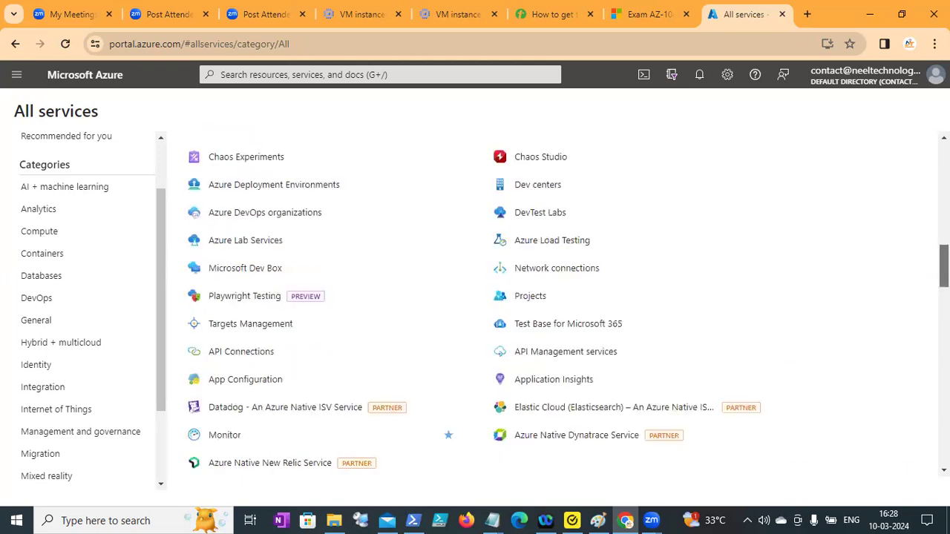
{"action": "scroll", "coordinate": [567, 304], "scroll_direction": "down", "scroll_amount": 3}
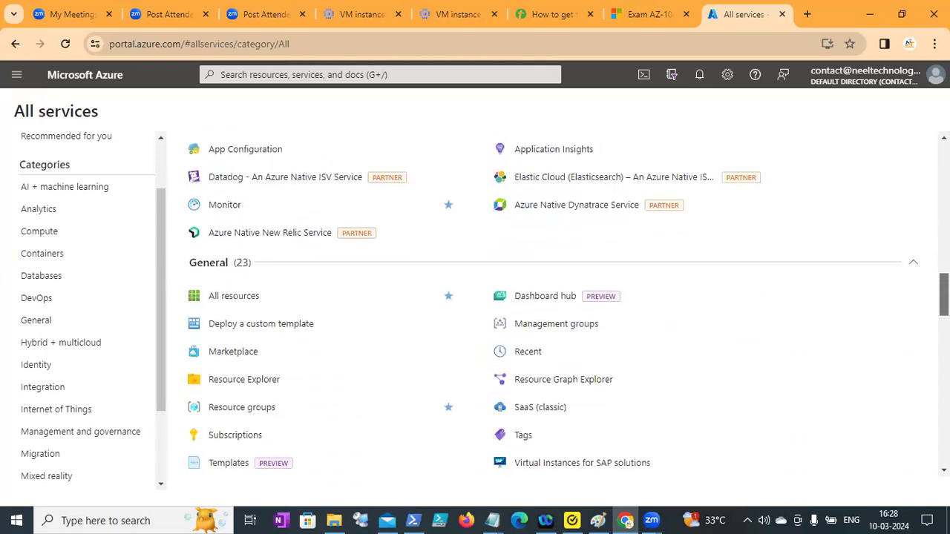
{"action": "scroll", "coordinate": [568, 305], "scroll_direction": "down", "scroll_amount": 1}
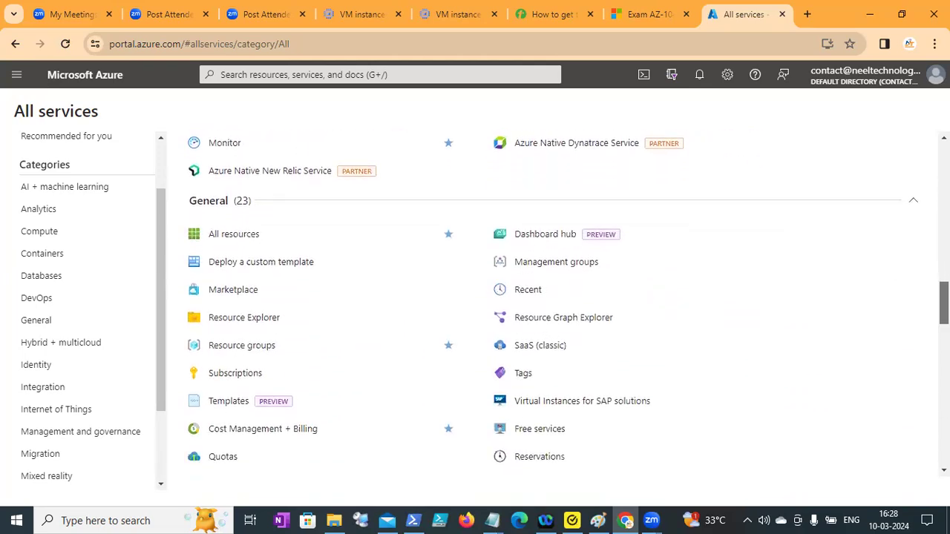
{"action": "scroll", "coordinate": [568, 305], "scroll_direction": "down", "scroll_amount": 2}
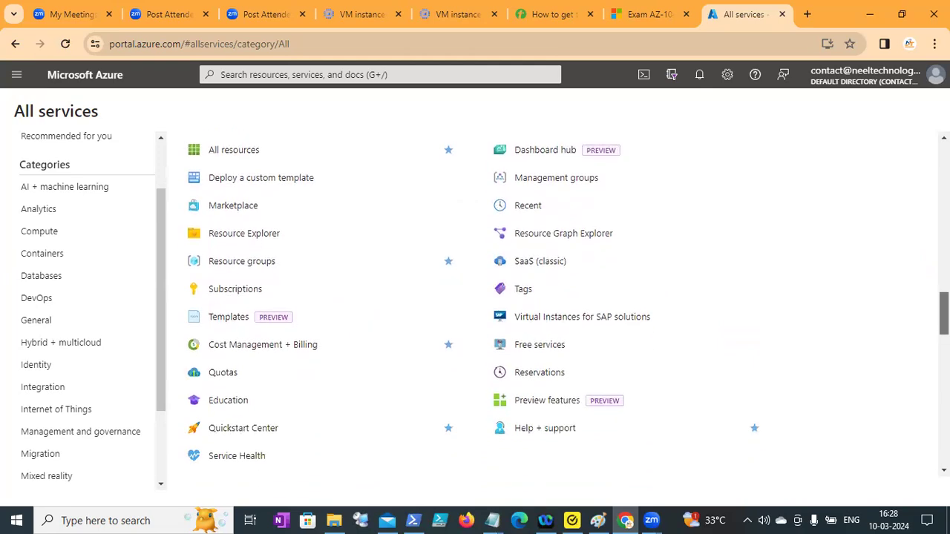
{"action": "scroll", "coordinate": [567, 305], "scroll_direction": "down", "scroll_amount": 1}
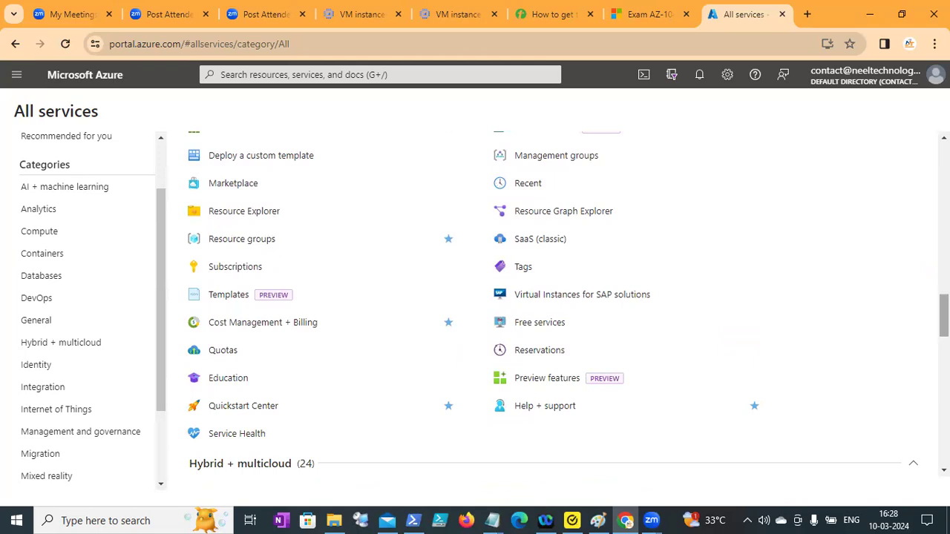
{"action": "scroll", "coordinate": [568, 305], "scroll_direction": "down", "scroll_amount": 3}
{"action": "scroll", "coordinate": [568, 305], "scroll_direction": "down", "scroll_amount": 6}
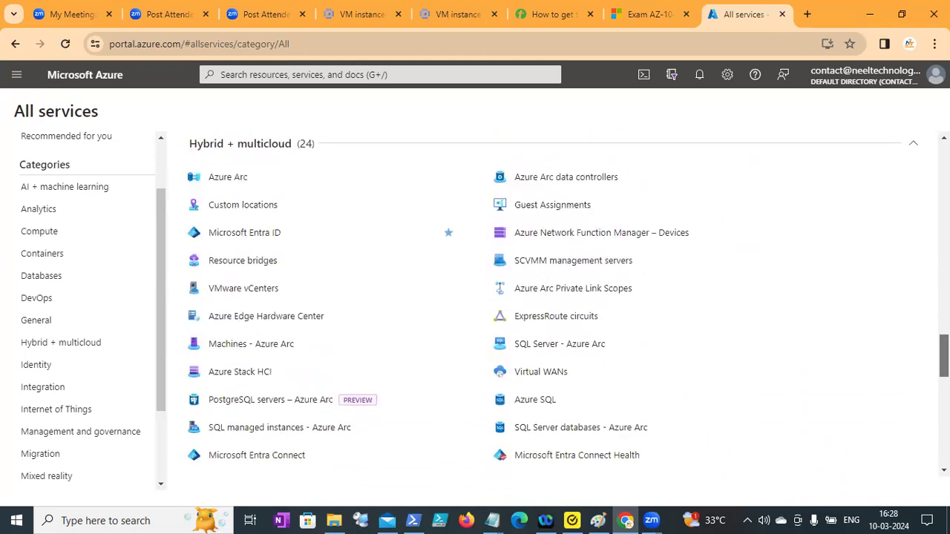
{"action": "scroll", "coordinate": [568, 304], "scroll_direction": "down", "scroll_amount": 2}
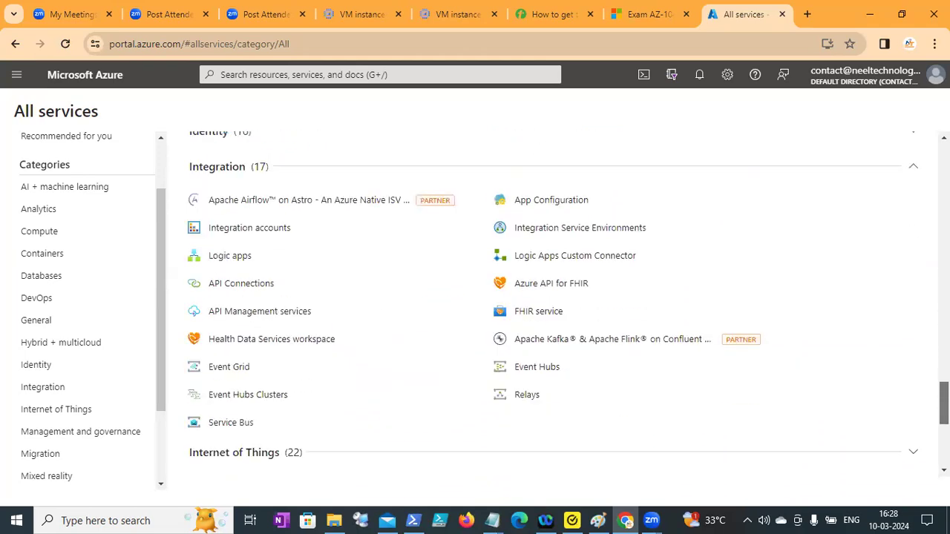
{"action": "scroll", "coordinate": [568, 304], "scroll_direction": "up", "scroll_amount": 1}
{"action": "scroll", "coordinate": [568, 304], "scroll_direction": "down", "scroll_amount": 3}
{"action": "scroll", "coordinate": [628, 408], "scroll_direction": "down", "scroll_amount": 1}
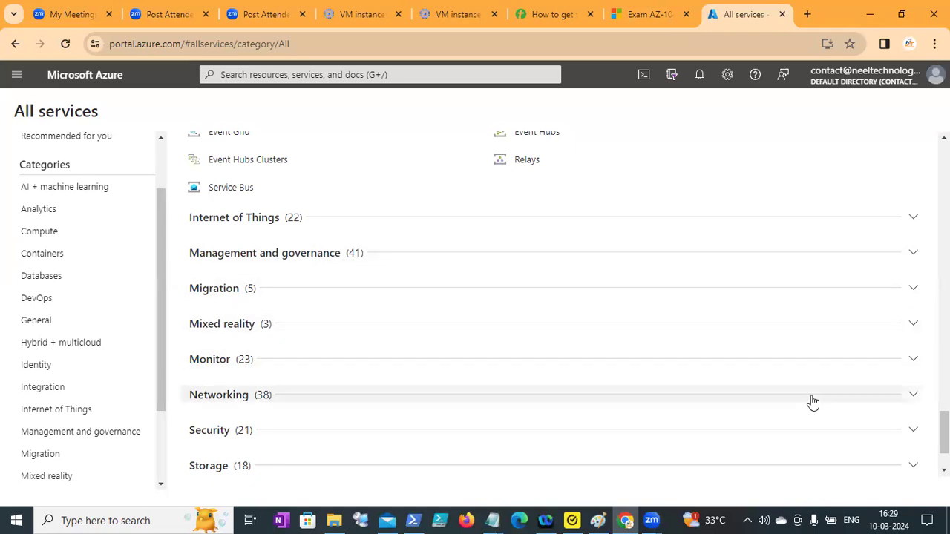
{"action": "scroll", "coordinate": [945, 432], "scroll_direction": "down", "scroll_amount": 2}
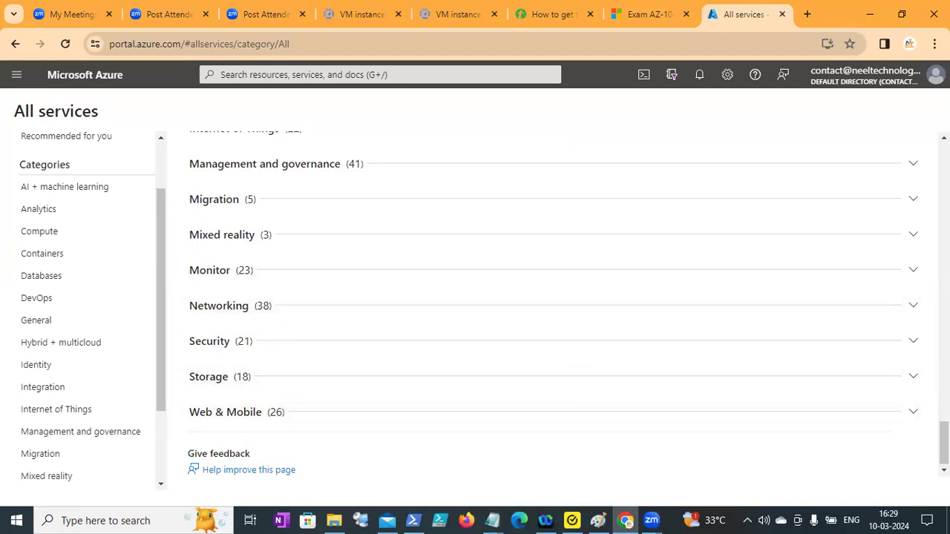
Expand the Networking category, go to Virtual networks and start creating a new virtual network.
{"action": "left_click", "coordinate": [914, 309]}
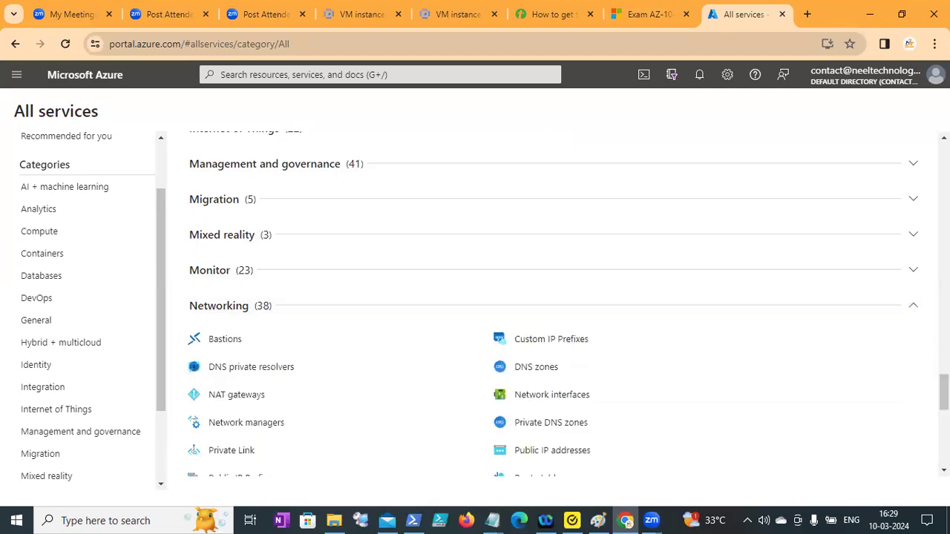
{"action": "scroll", "coordinate": [943, 393], "scroll_direction": "down", "scroll_amount": 2}
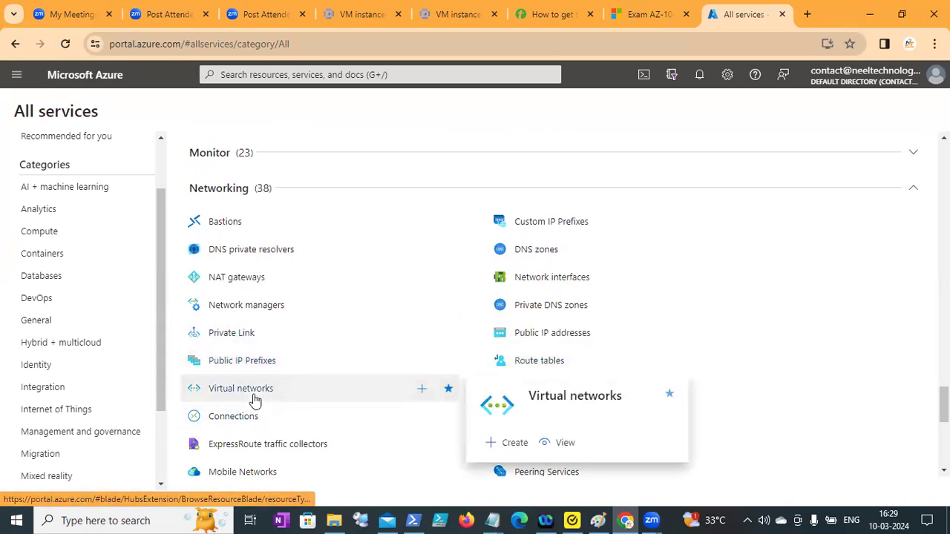
{"action": "left_click", "coordinate": [240, 389]}
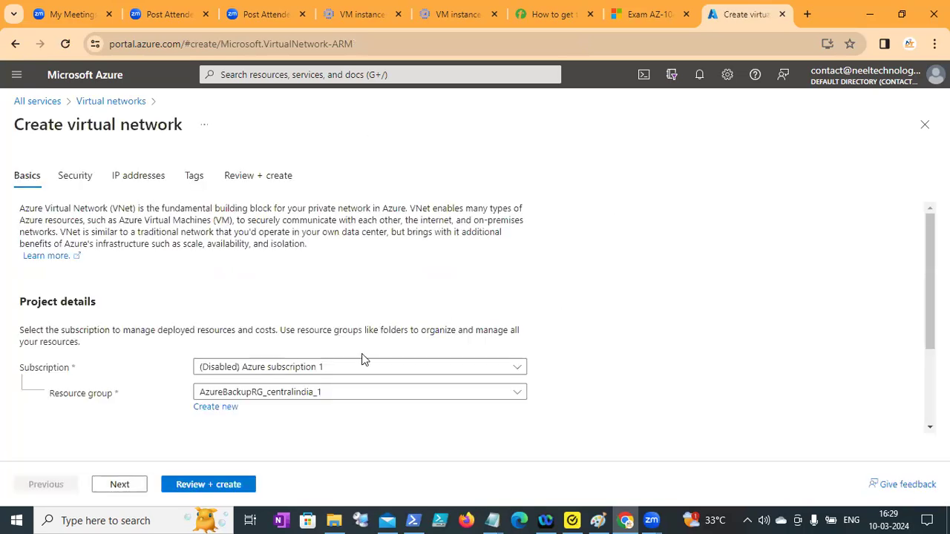
Set the subscription for the new virtual network to IT in the project details.
{"action": "scroll", "coordinate": [914, 255], "scroll_direction": "down", "scroll_amount": 1}
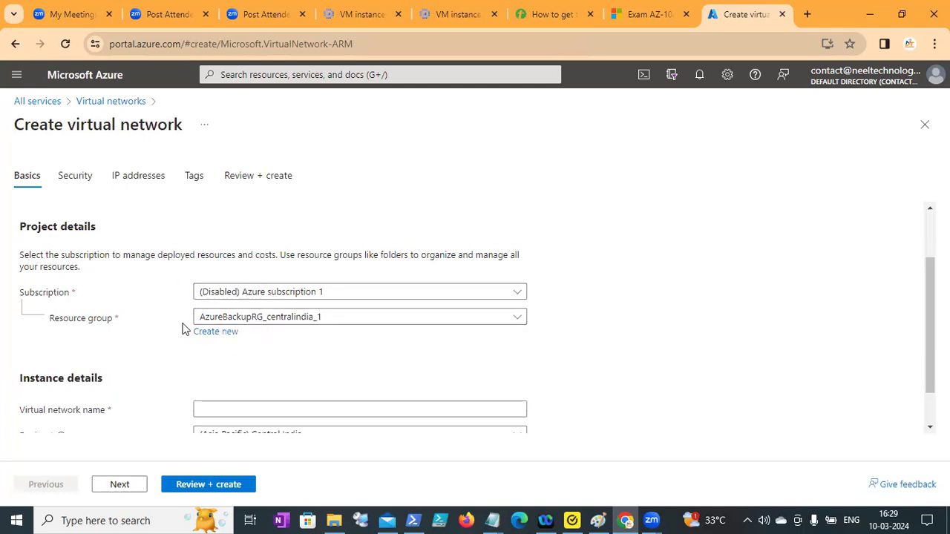
{"action": "left_click", "coordinate": [304, 295]}
{"action": "left_click", "coordinate": [229, 364]}
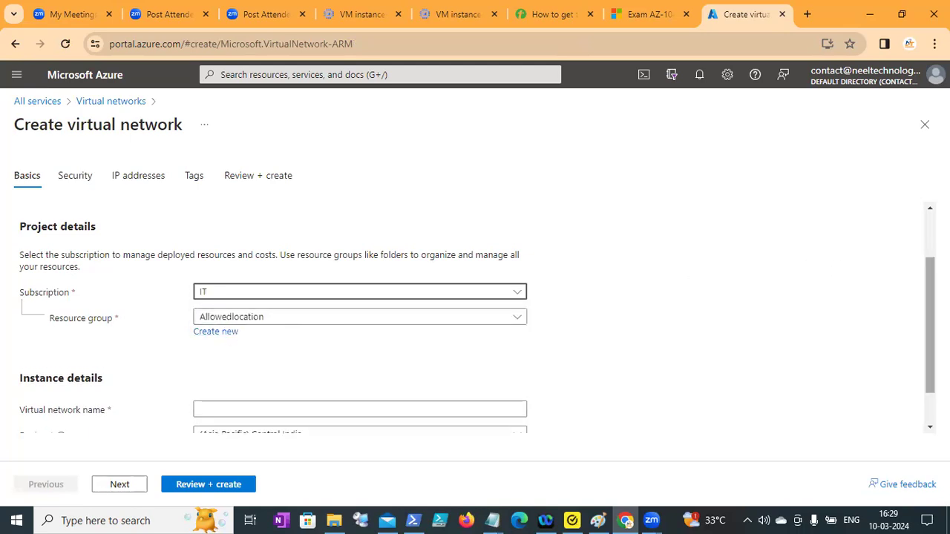
Name the virtual network BLR-VNET in the instance details.
{"action": "scroll", "coordinate": [283, 405], "scroll_direction": "down", "scroll_amount": 1}
{"action": "left_click", "coordinate": [253, 363]}
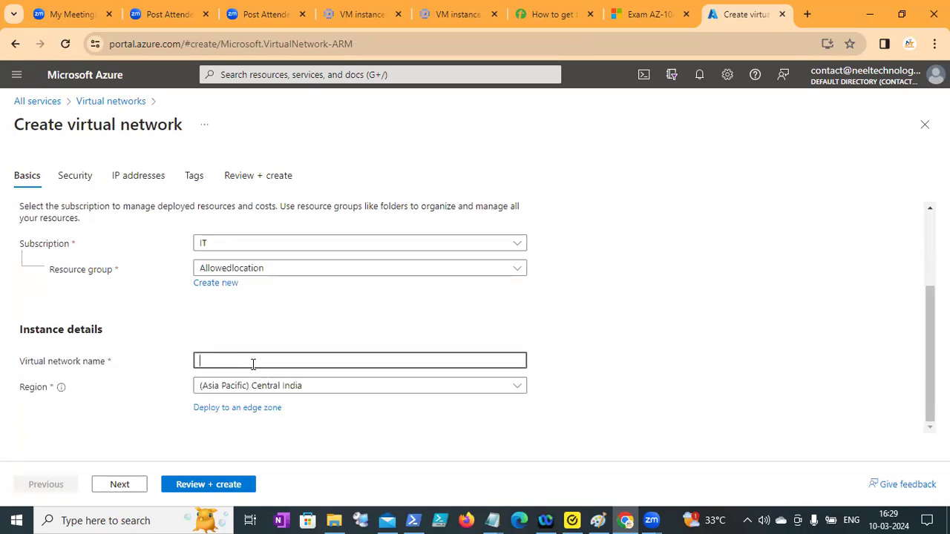
{"action": "type", "text": "BLR"}
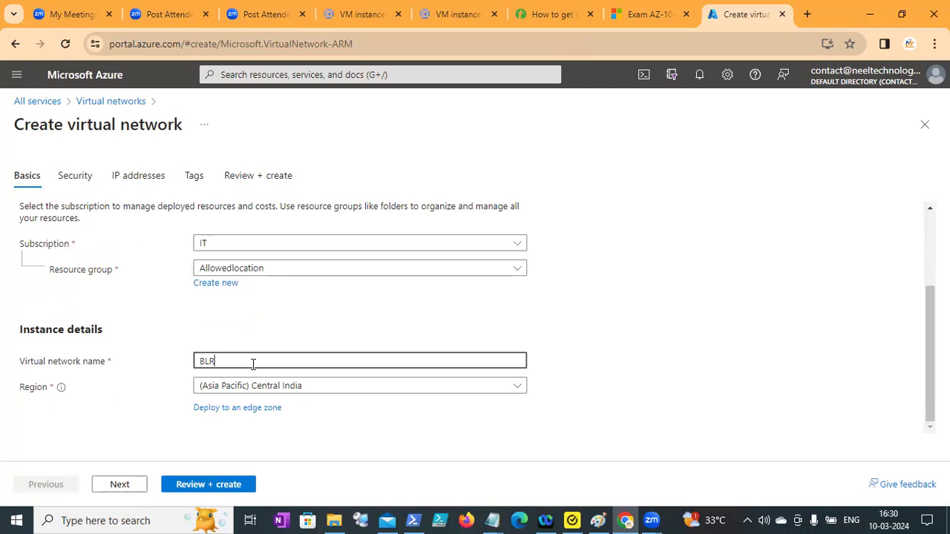
{"action": "type", "text": "-VNET"}
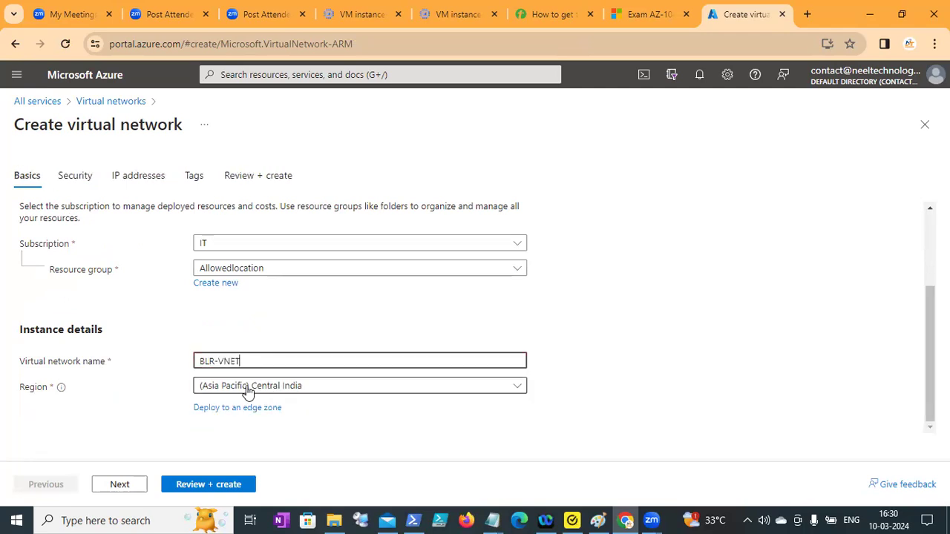
Set the region of the new virtual network to (US) East US.
{"action": "left_click", "coordinate": [300, 393]}
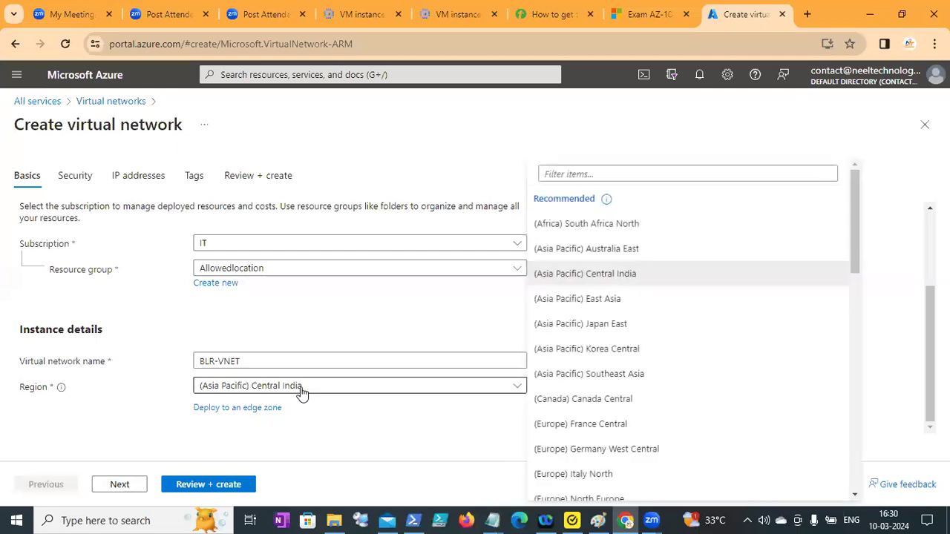
{"action": "scroll", "coordinate": [816, 256], "scroll_direction": "down", "scroll_amount": 1}
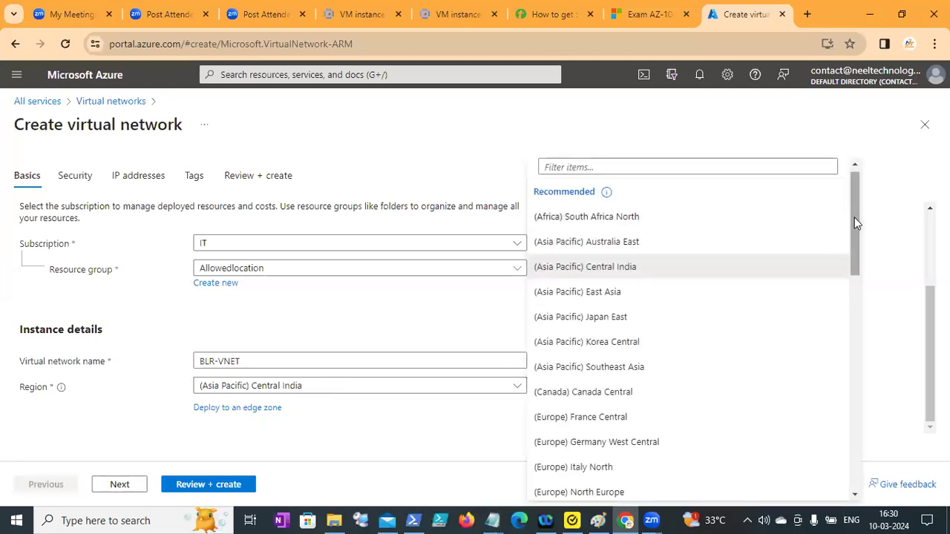
{"action": "mouse_move", "coordinate": [855, 218]}
{"action": "left_mouse_down"}
{"action": "mouse_move", "coordinate": [861, 451]}
{"action": "mouse_move", "coordinate": [842, 216]}
{"action": "mouse_move", "coordinate": [889, 454]}
{"action": "mouse_move", "coordinate": [893, 312]}
{"action": "mouse_move", "coordinate": [874, 215]}
{"action": "mouse_move", "coordinate": [869, 316]}
{"action": "mouse_move", "coordinate": [859, 215]}
{"action": "mouse_move", "coordinate": [858, 224]}
{"action": "left_mouse_up"}
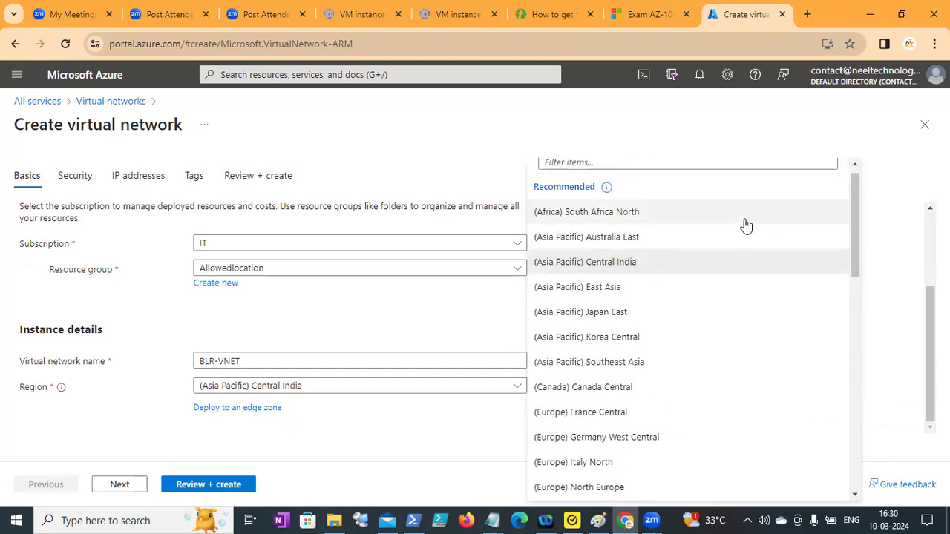
{"action": "left_click_drag", "start_coordinate": [853, 242], "coordinate": [847, 312]}
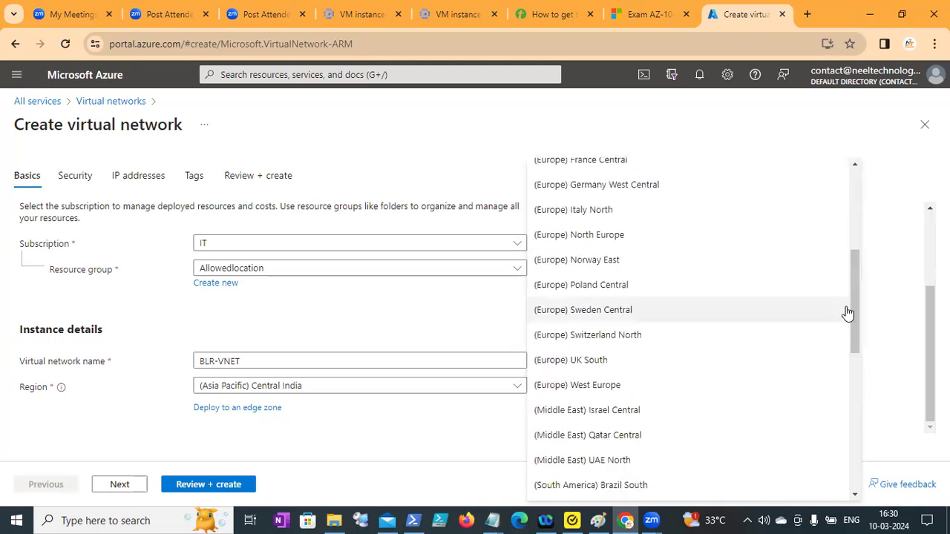
{"action": "left_click_drag", "start_coordinate": [855, 313], "coordinate": [872, 425]}
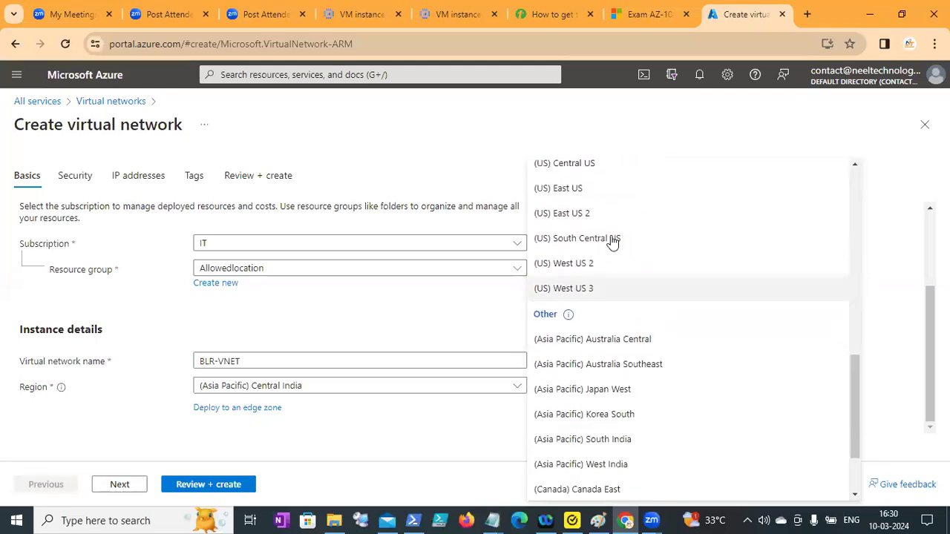
{"action": "left_click", "coordinate": [583, 190]}
Keep the default security, IP address and tag settings and create the virtual network from the final review.
{"action": "left_click", "coordinate": [129, 486]}
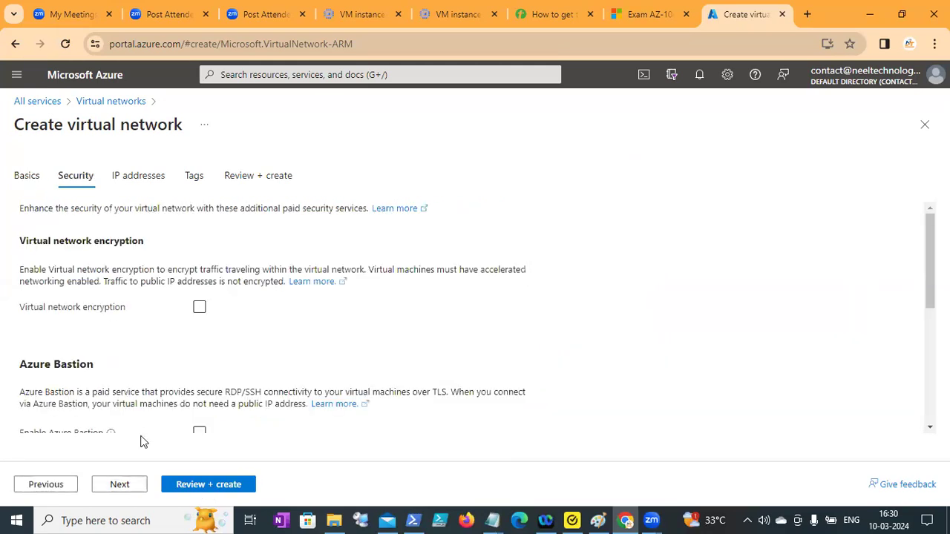
{"action": "left_click", "coordinate": [121, 484]}
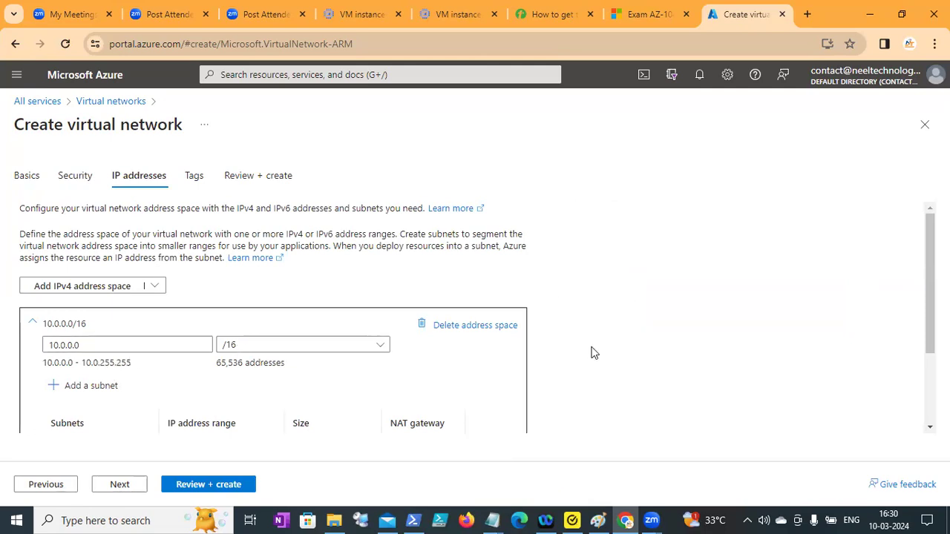
{"action": "scroll", "coordinate": [592, 352], "scroll_direction": "down", "scroll_amount": 1}
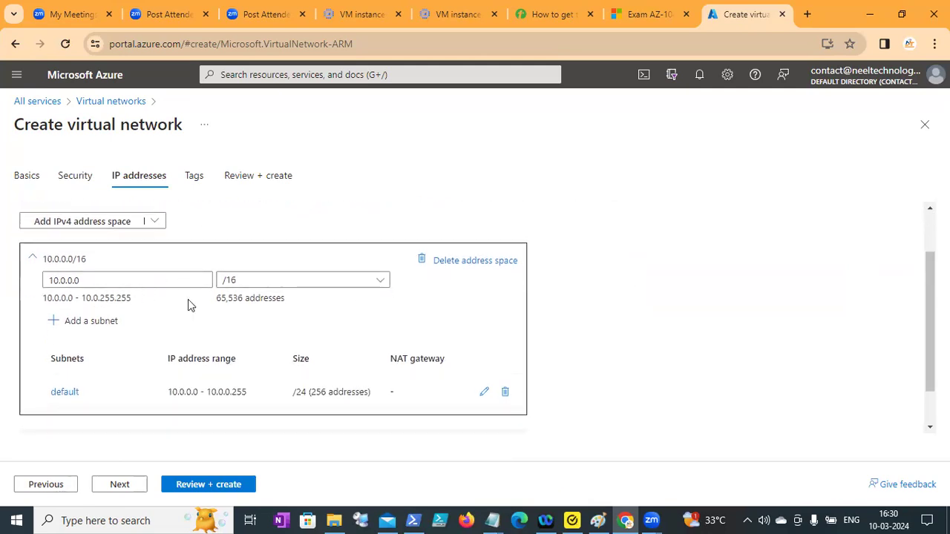
{"action": "left_click", "coordinate": [120, 484]}
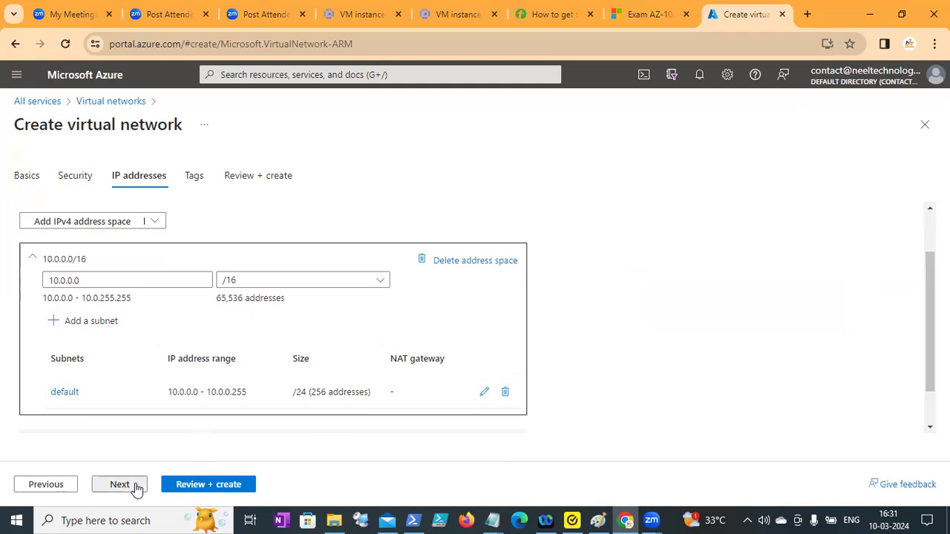
{"action": "left_click", "coordinate": [120, 485]}
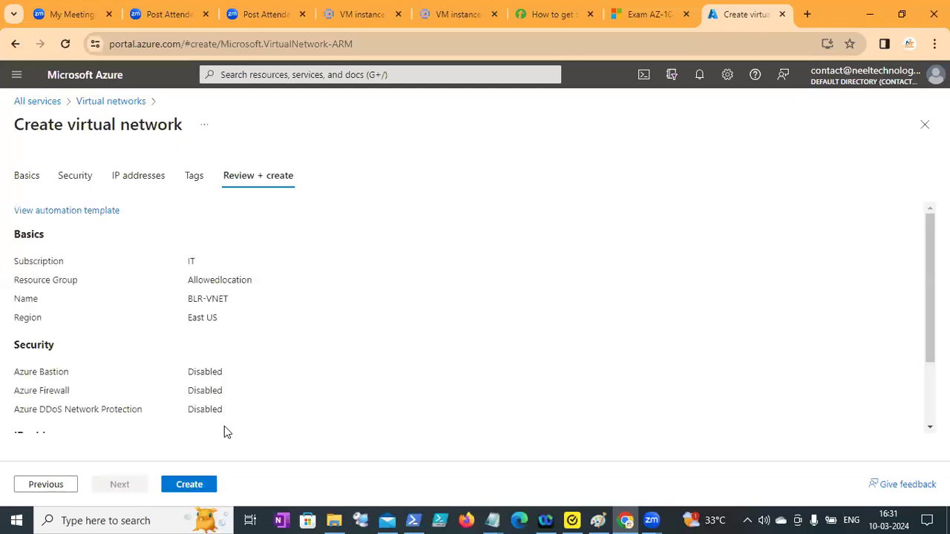
{"action": "left_click", "coordinate": [189, 486]}
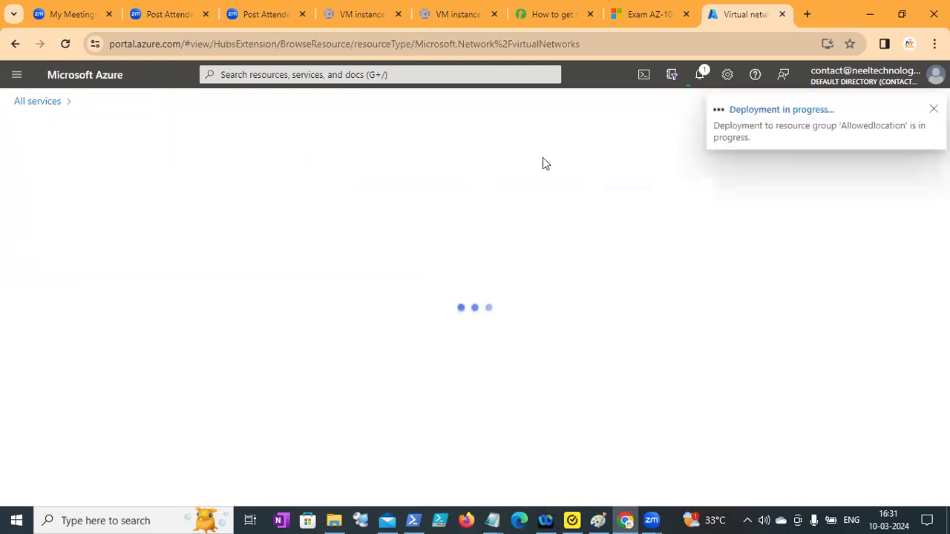
Search the web for "azure billing calculator" in a new browser tab and open Microsoft's Pricing Calculator page.
{"action": "key", "text": "ctrl+t"}
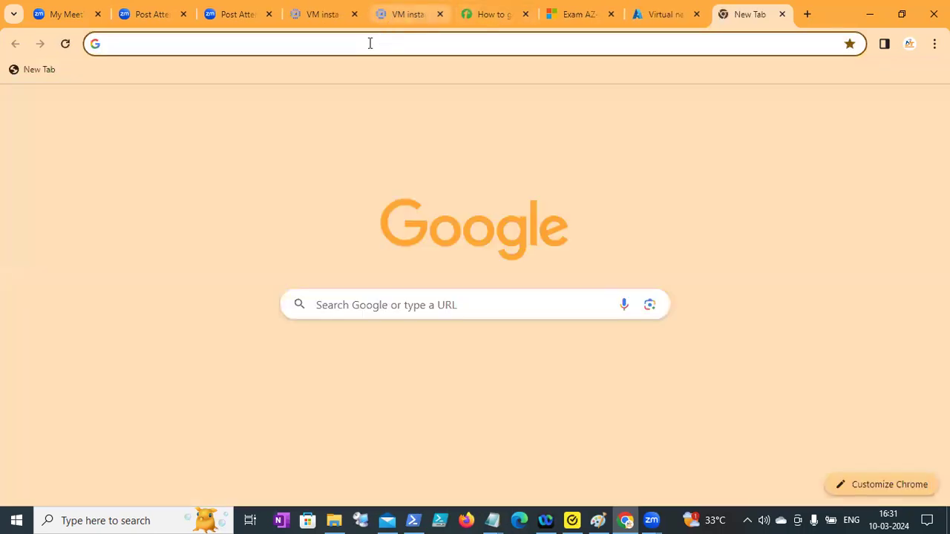
{"action": "left_click", "coordinate": [366, 46]}
{"action": "type", "text": "mail"}
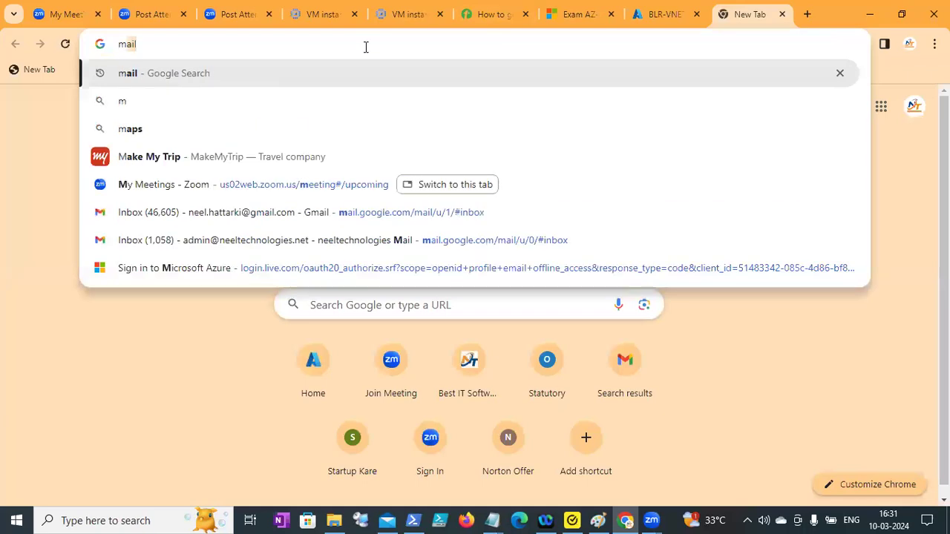
{"action": "type", "text": "zure bill"}
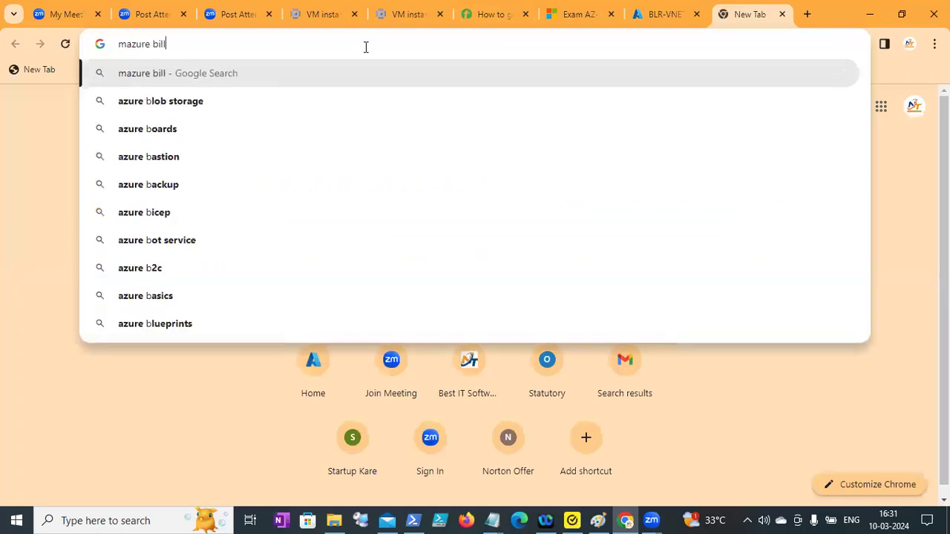
{"action": "key", "text": "Down"}
{"action": "key", "text": "Down"}
{"action": "key", "text": "Return"}
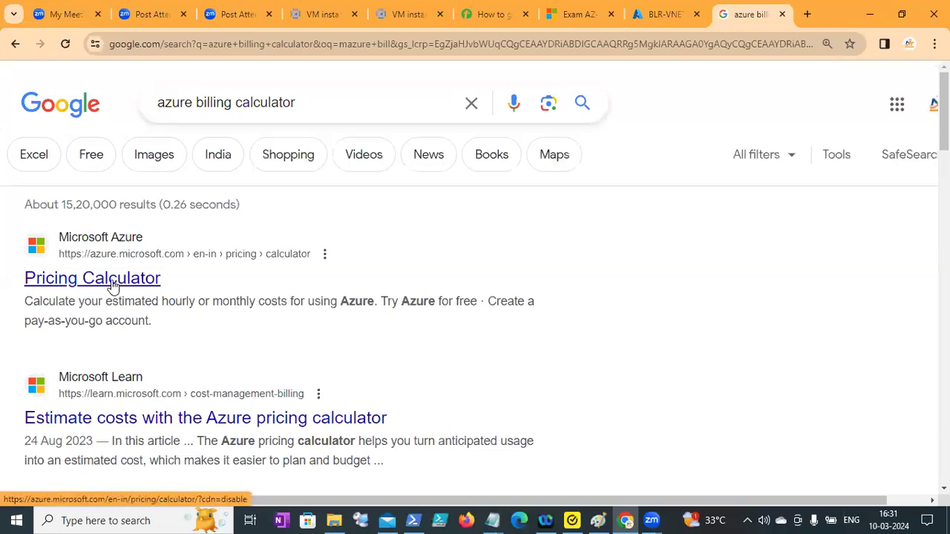
{"action": "left_click", "coordinate": [113, 286]}
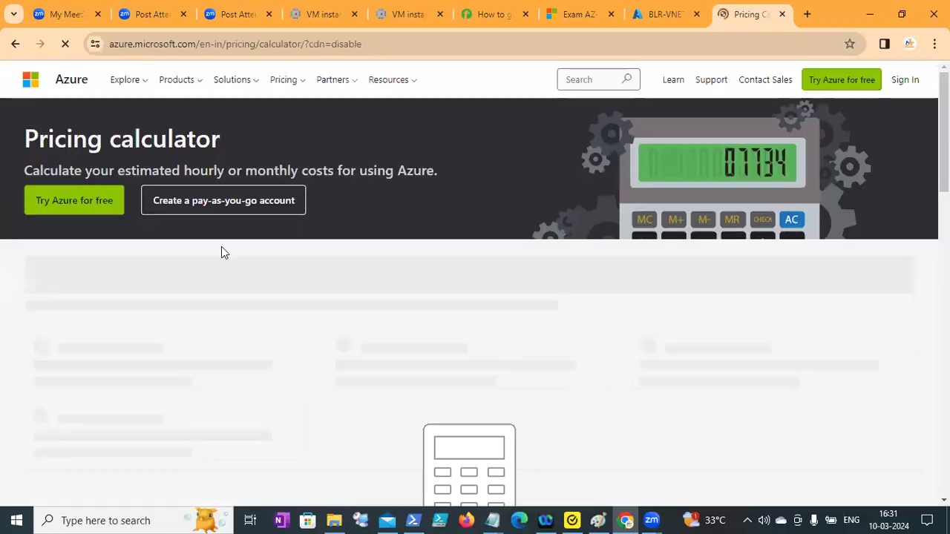
Add Virtual Machines, Storage Accounts and Azure SQL Database from the featured products to the cost estimate.
{"action": "scroll", "coordinate": [795, 219], "scroll_direction": "down", "scroll_amount": 2}
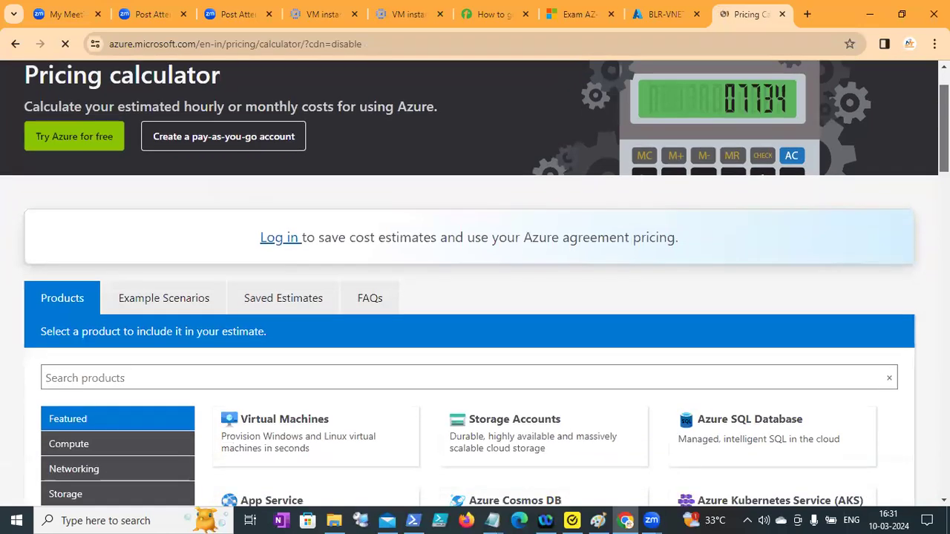
{"action": "scroll", "coordinate": [475, 297], "scroll_direction": "down", "scroll_amount": 1}
{"action": "scroll", "coordinate": [475, 297], "scroll_direction": "down", "scroll_amount": 2}
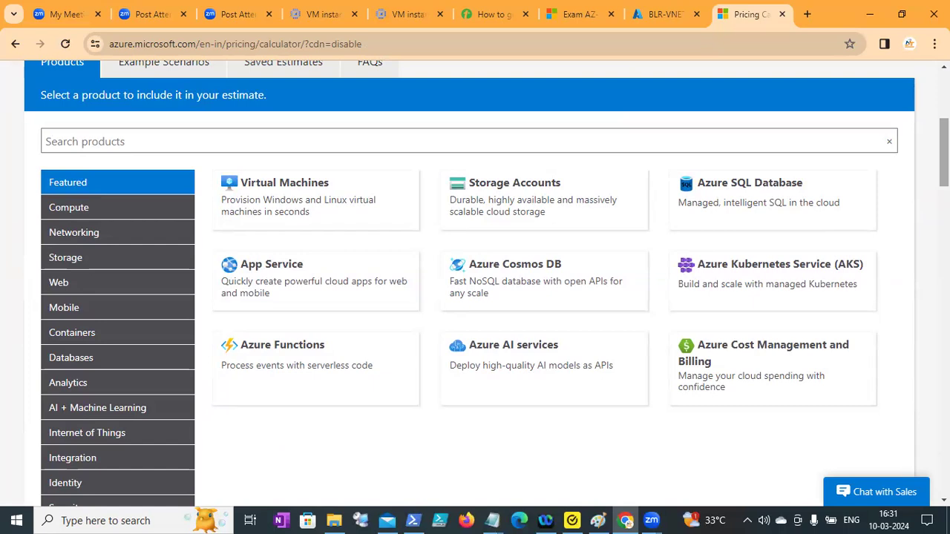
{"action": "scroll", "coordinate": [475, 297], "scroll_direction": "down", "scroll_amount": 1}
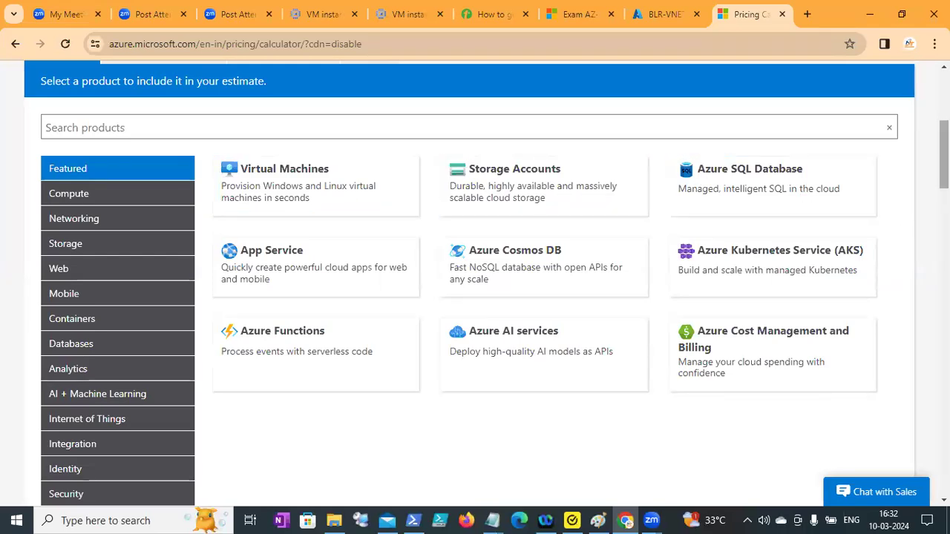
{"action": "scroll", "coordinate": [944, 156], "scroll_direction": "down", "scroll_amount": 1}
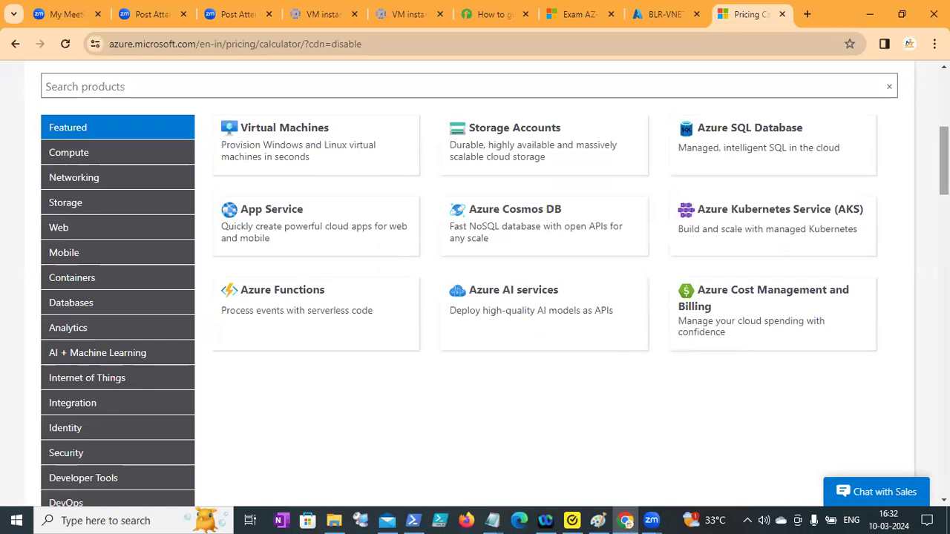
{"action": "scroll", "coordinate": [475, 282], "scroll_direction": "down", "scroll_amount": 10}
{"action": "left_click_drag", "start_coordinate": [945, 282], "coordinate": [945, 144]}
{"action": "left_click", "coordinate": [330, 266]}
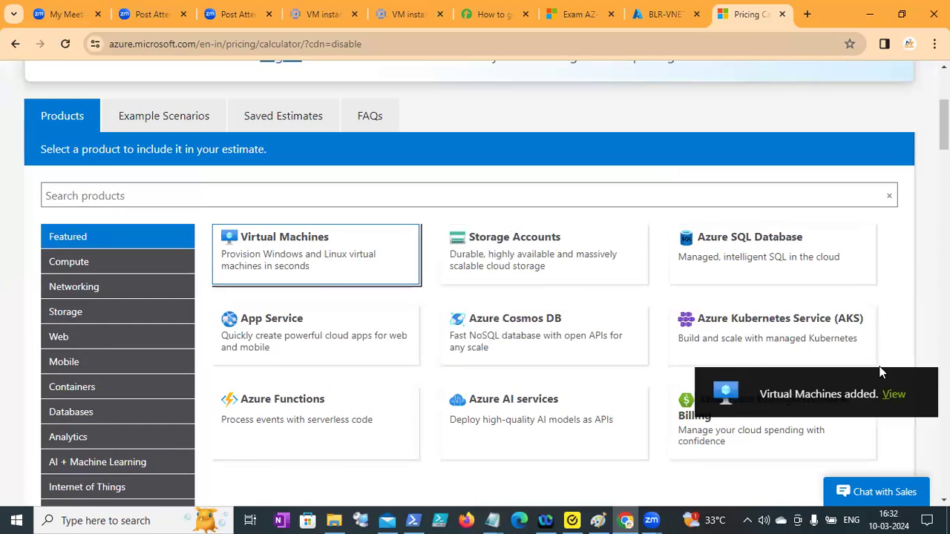
{"action": "left_click", "coordinate": [501, 266]}
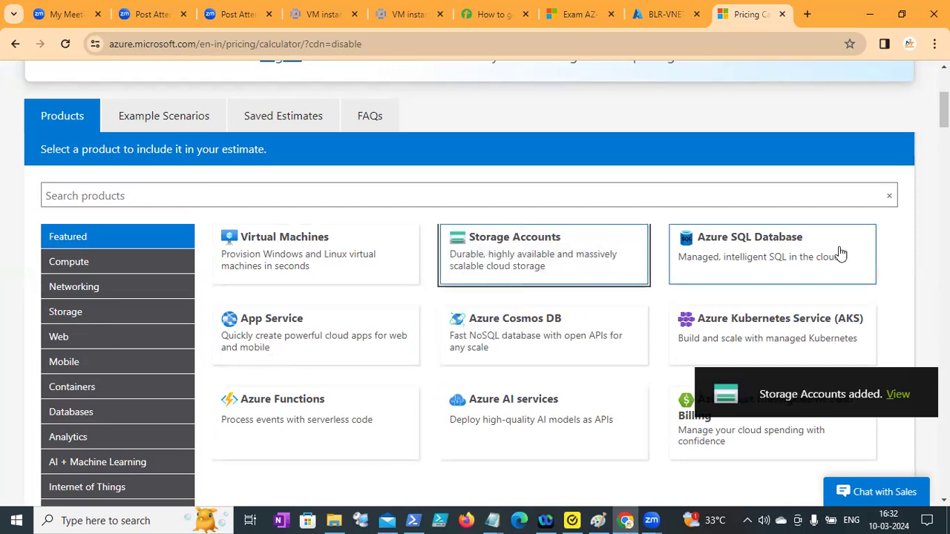
{"action": "left_click", "coordinate": [782, 258]}
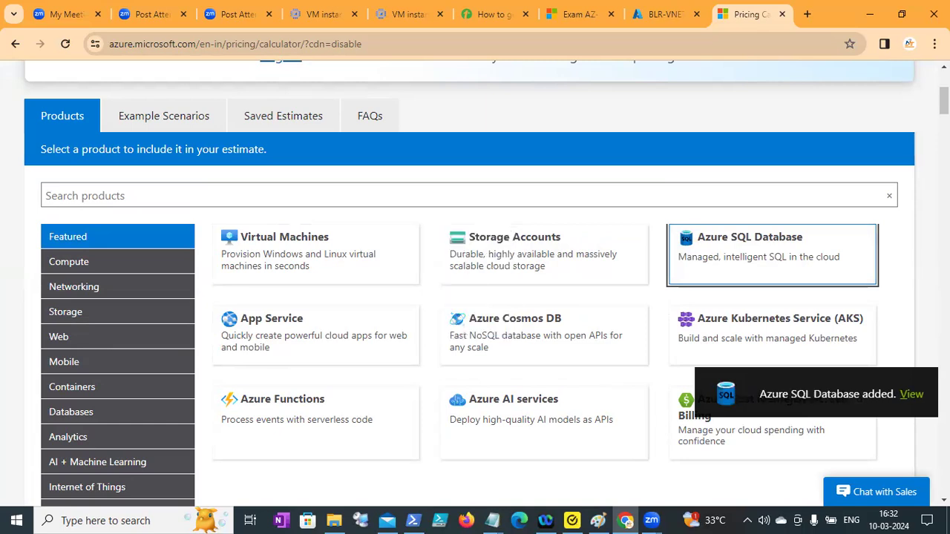
Examine the Virtual Machines estimate, including its instance, running hours, savings options, reserved instances and monthly cost.
{"action": "scroll", "coordinate": [475, 297], "scroll_direction": "down", "scroll_amount": 10}
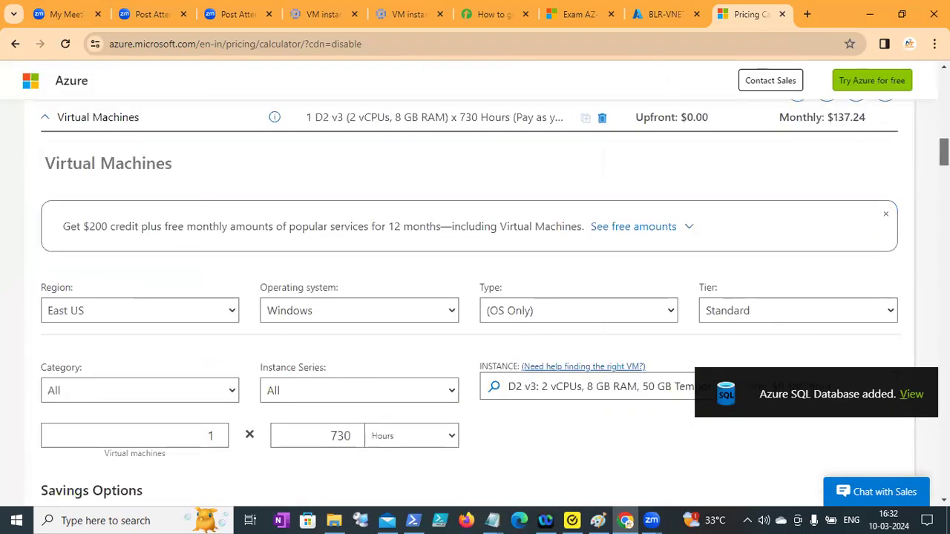
{"action": "scroll", "coordinate": [459, 243], "scroll_direction": "down", "scroll_amount": 1}
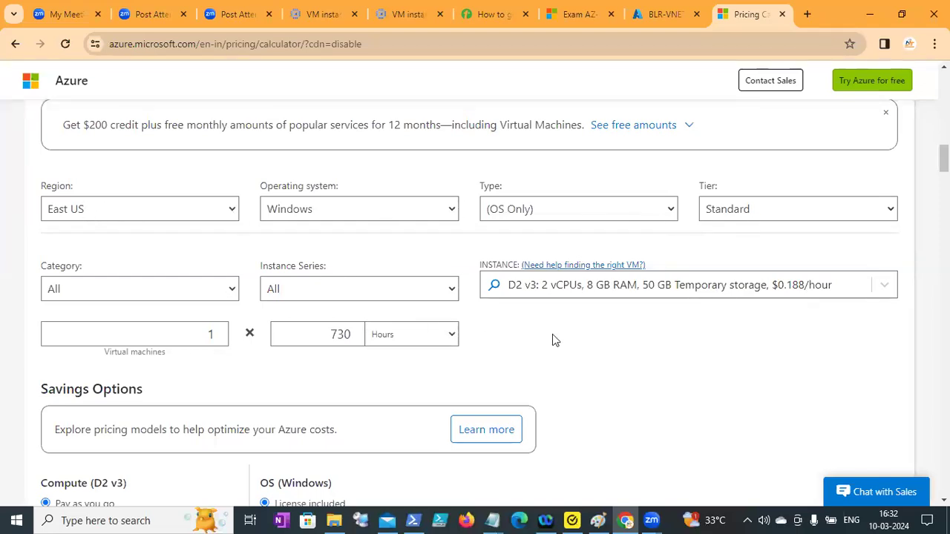
{"action": "left_click_drag", "start_coordinate": [325, 337], "coordinate": [346, 336]}
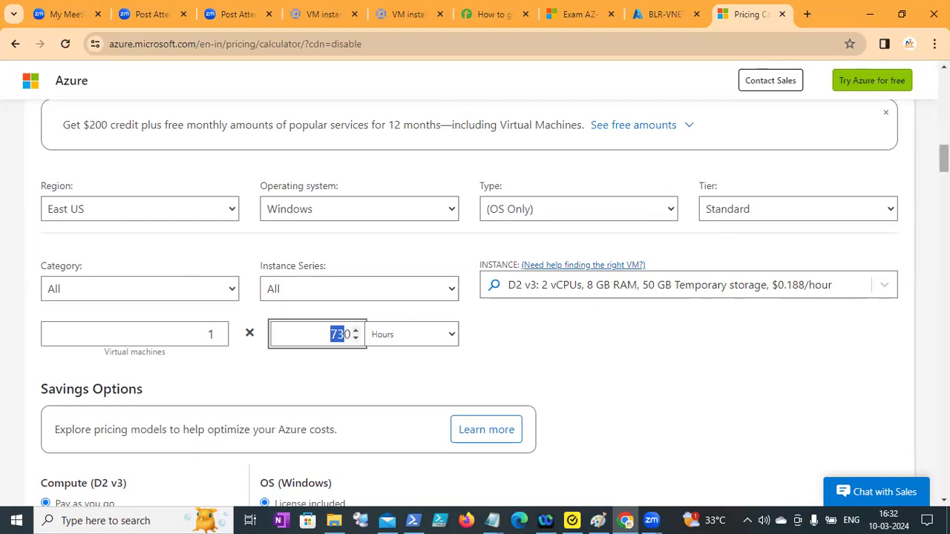
{"action": "scroll", "coordinate": [683, 161], "scroll_direction": "down", "scroll_amount": 2}
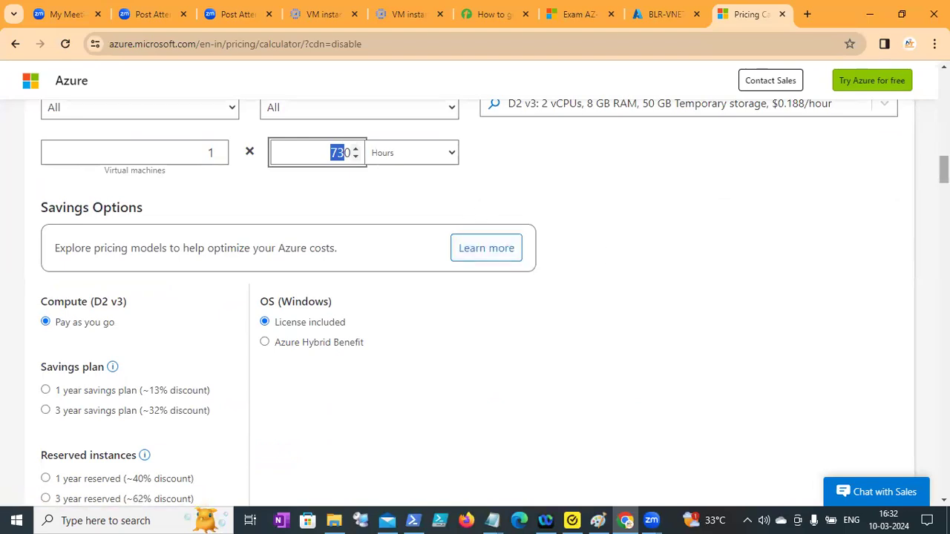
{"action": "scroll", "coordinate": [475, 305], "scroll_direction": "down", "scroll_amount": 1}
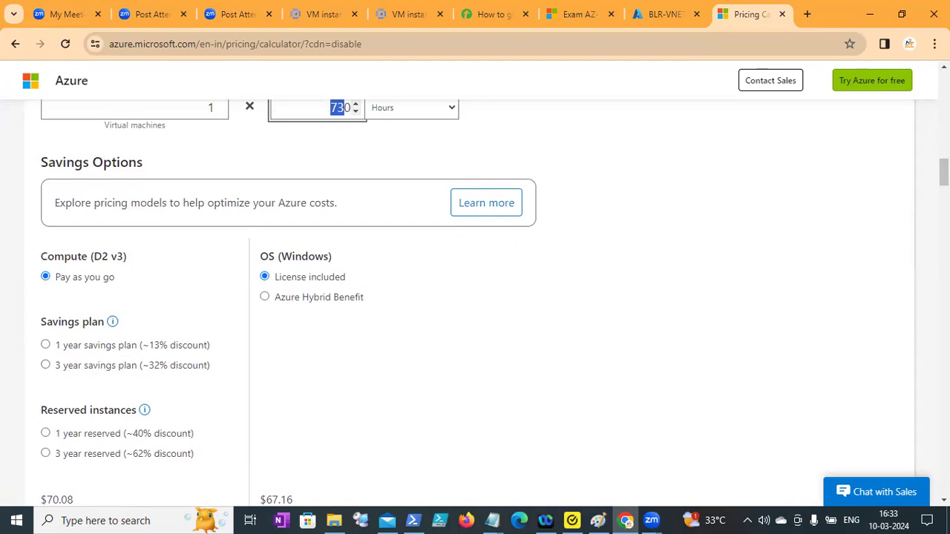
{"action": "left_click_drag", "start_coordinate": [943, 172], "coordinate": [943, 173]}
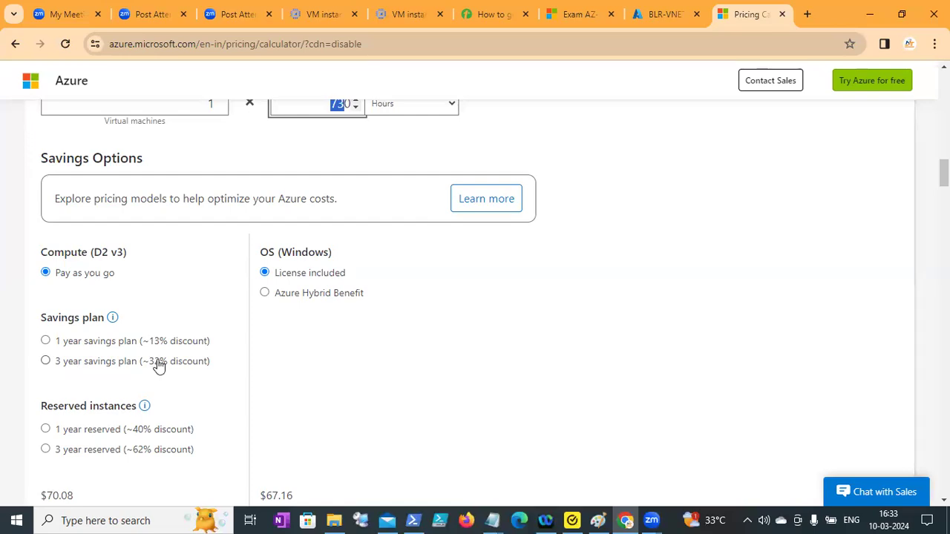
{"action": "scroll", "coordinate": [157, 365], "scroll_direction": "down", "scroll_amount": 3}
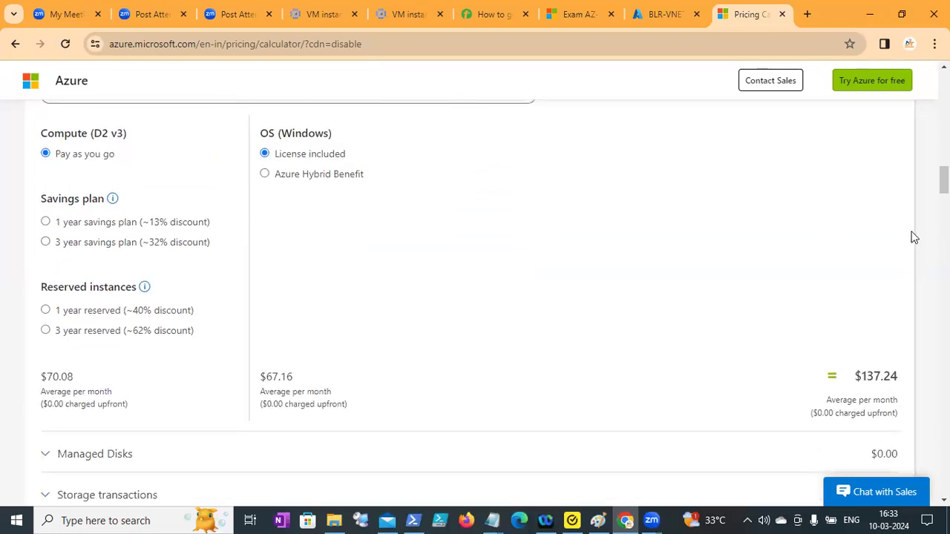
{"action": "scroll", "coordinate": [475, 296], "scroll_direction": "down", "scroll_amount": 5}
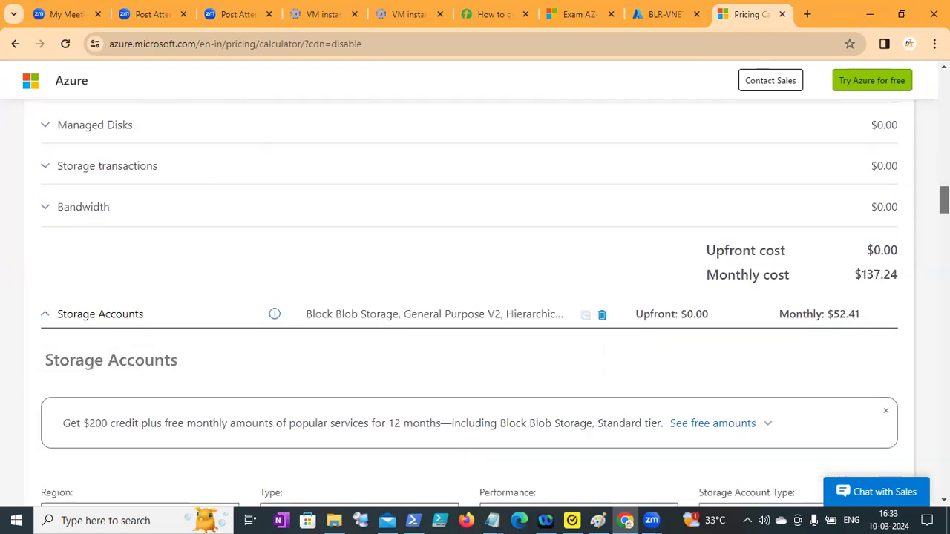
Review the Storage Accounts capacity, savings and operations pricing, and continue down to the estimated overall upfront and monthly costs.
{"action": "scroll", "coordinate": [475, 297], "scroll_direction": "down", "scroll_amount": 3}
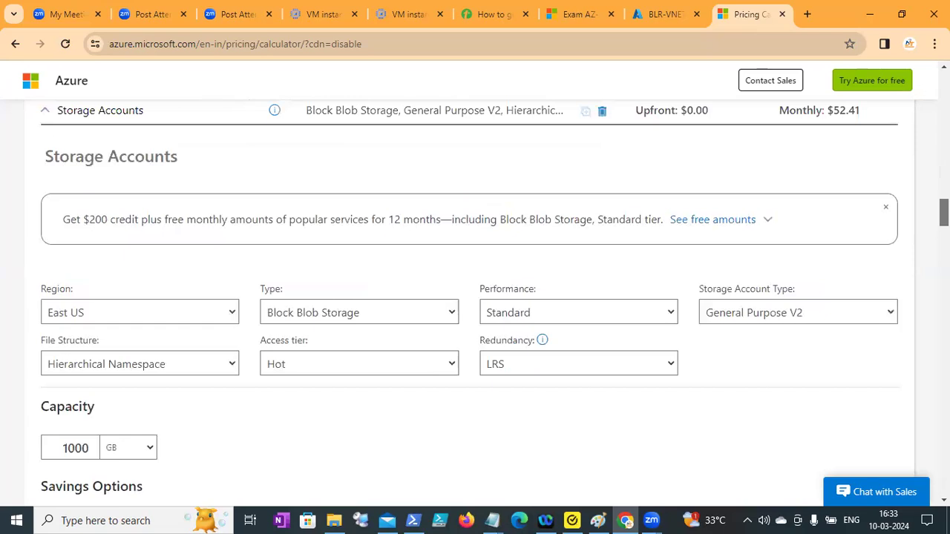
{"action": "scroll", "coordinate": [475, 297], "scroll_direction": "down", "scroll_amount": 4}
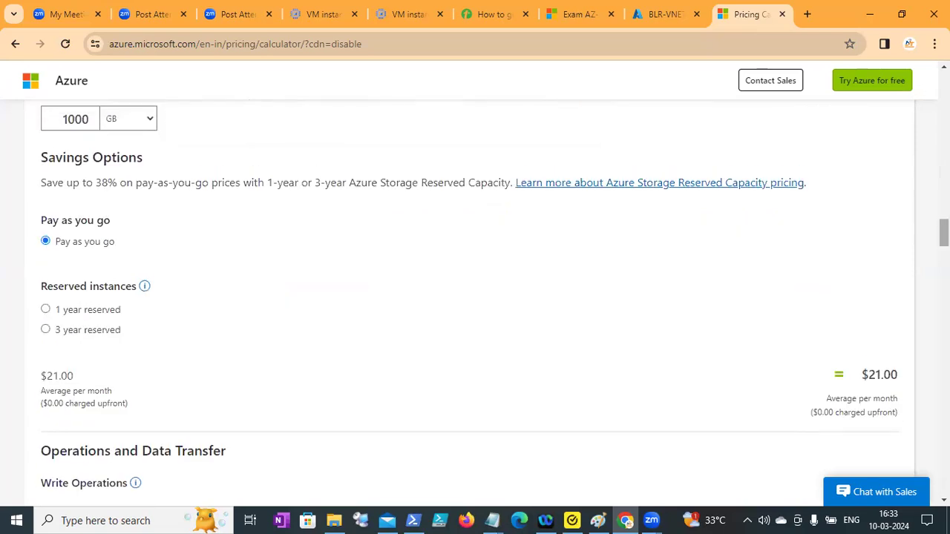
{"action": "scroll", "coordinate": [475, 297], "scroll_direction": "up", "scroll_amount": 4}
{"action": "scroll", "coordinate": [475, 297], "scroll_direction": "up", "scroll_amount": 2}
{"action": "scroll", "coordinate": [475, 297], "scroll_direction": "down", "scroll_amount": 3}
{"action": "scroll", "coordinate": [475, 297], "scroll_direction": "down", "scroll_amount": 7}
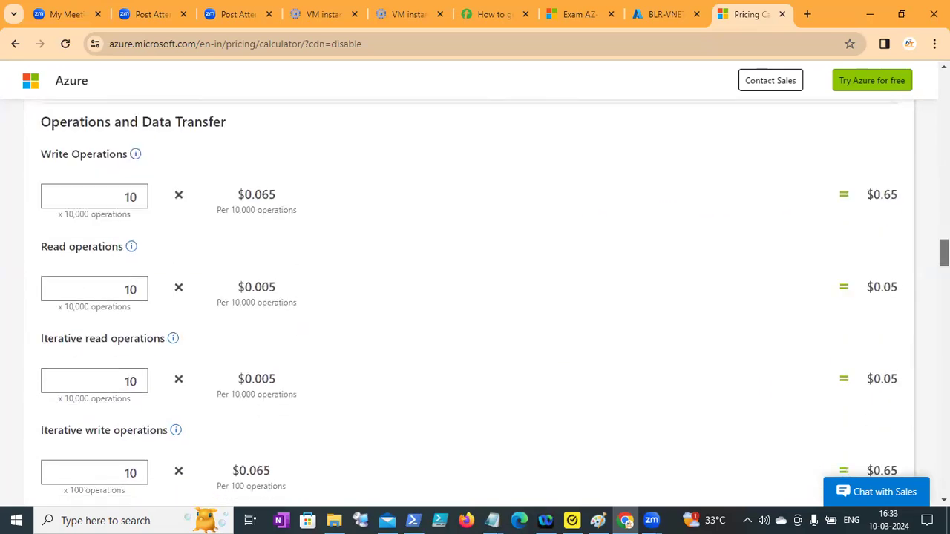
{"action": "scroll", "coordinate": [475, 297], "scroll_direction": "down", "scroll_amount": 20}
{"action": "scroll", "coordinate": [475, 297], "scroll_direction": "down", "scroll_amount": 15}
{"action": "scroll", "coordinate": [475, 297], "scroll_direction": "up", "scroll_amount": 7}
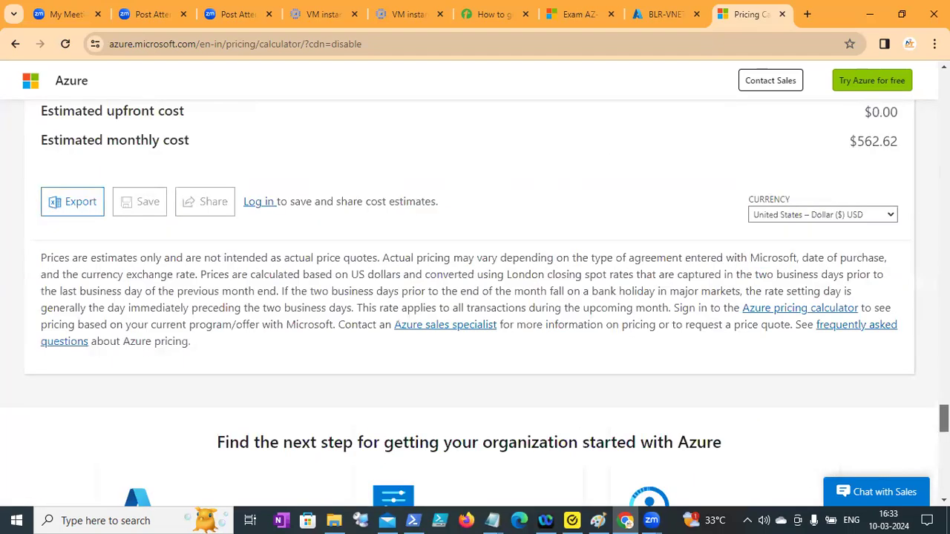
Export the cost estimate to an Excel file and show the downloaded ExportedEstimate (10).xlsx in its folder.
{"action": "scroll", "coordinate": [379, 433], "scroll_direction": "up", "scroll_amount": 2}
{"action": "right_click", "coordinate": [379, 432]}
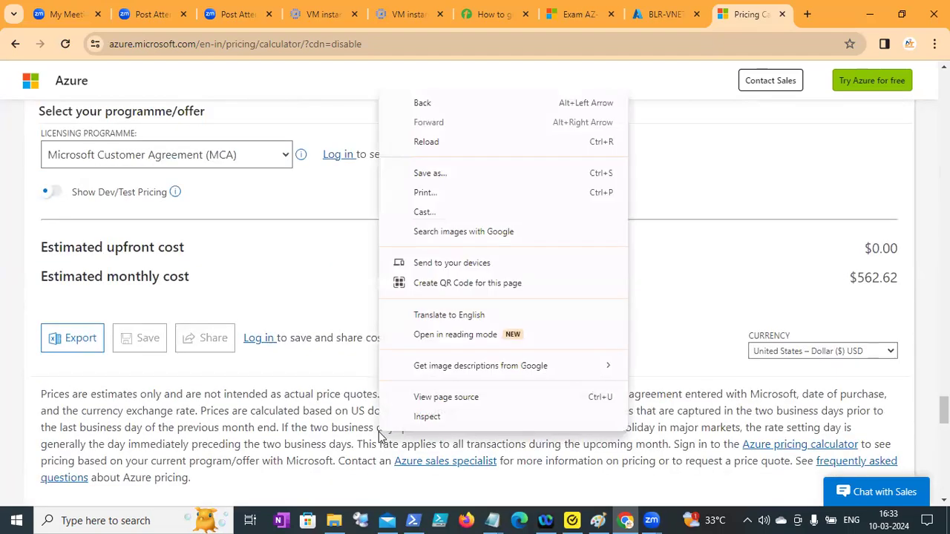
{"action": "left_click", "coordinate": [258, 278]}
{"action": "left_click", "coordinate": [71, 336]}
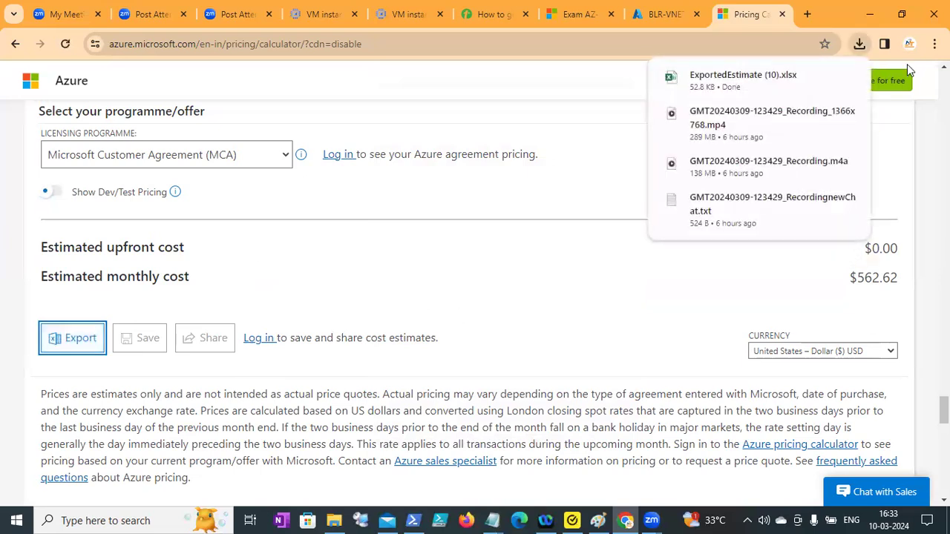
{"action": "left_click", "coordinate": [861, 43]}
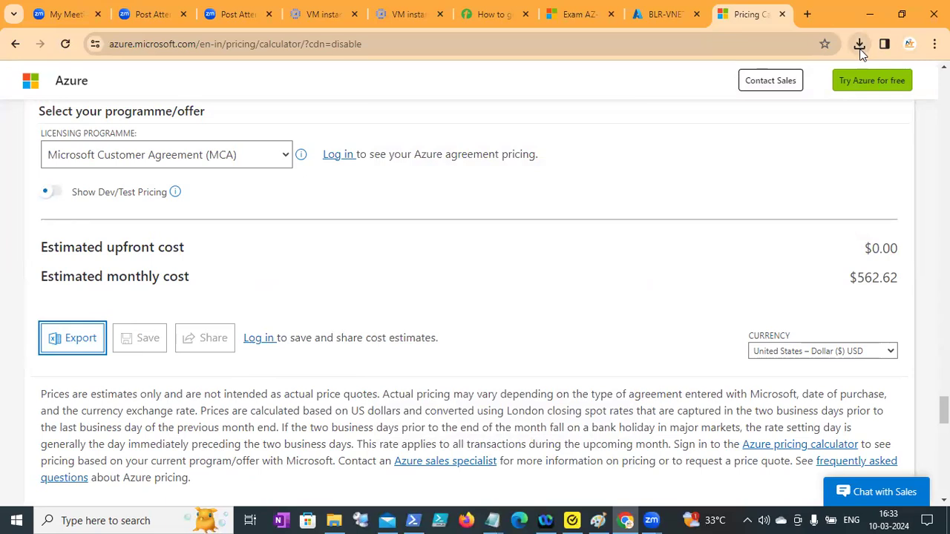
{"action": "left_click", "coordinate": [861, 48]}
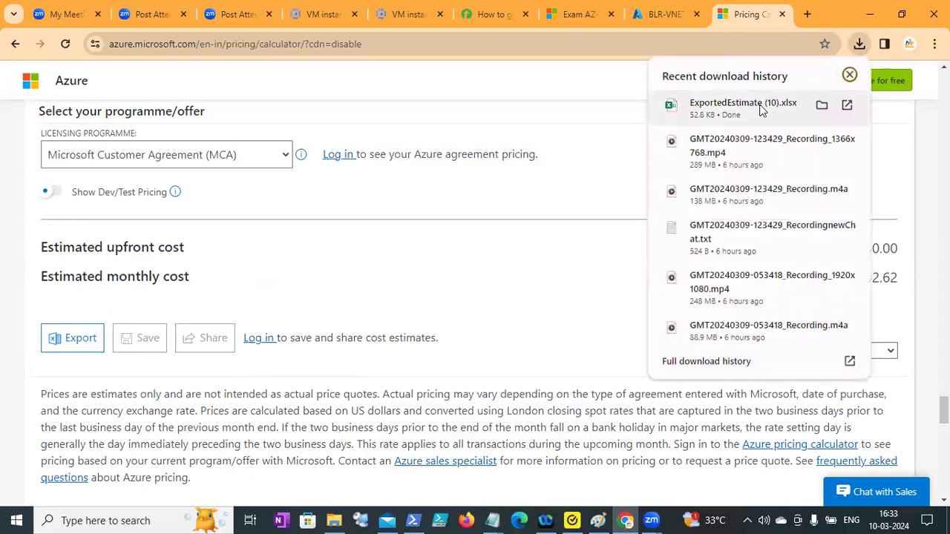
{"action": "left_click", "coordinate": [822, 109]}
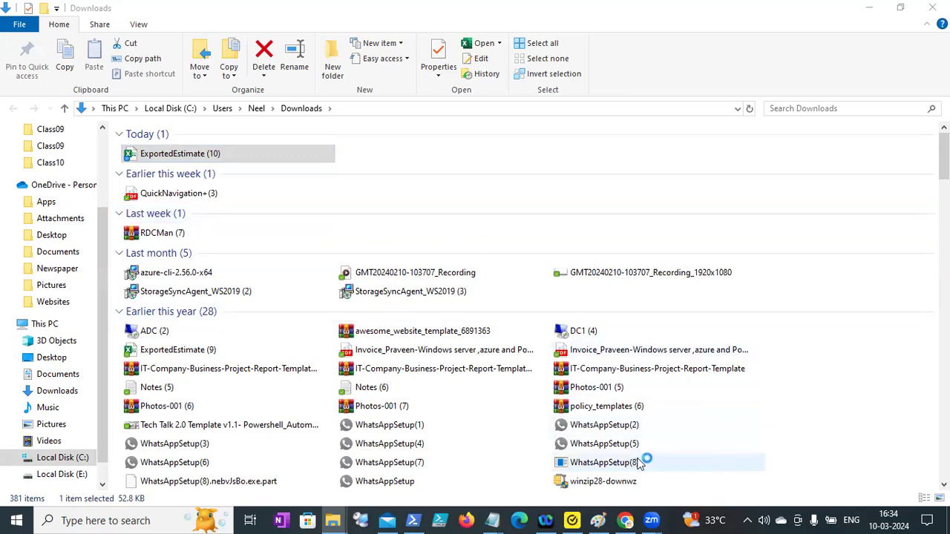
Open ExportedEstimate (10) in Excel, enable editing and dismiss the Office licence notice.
{"action": "left_click", "coordinate": [189, 154]}
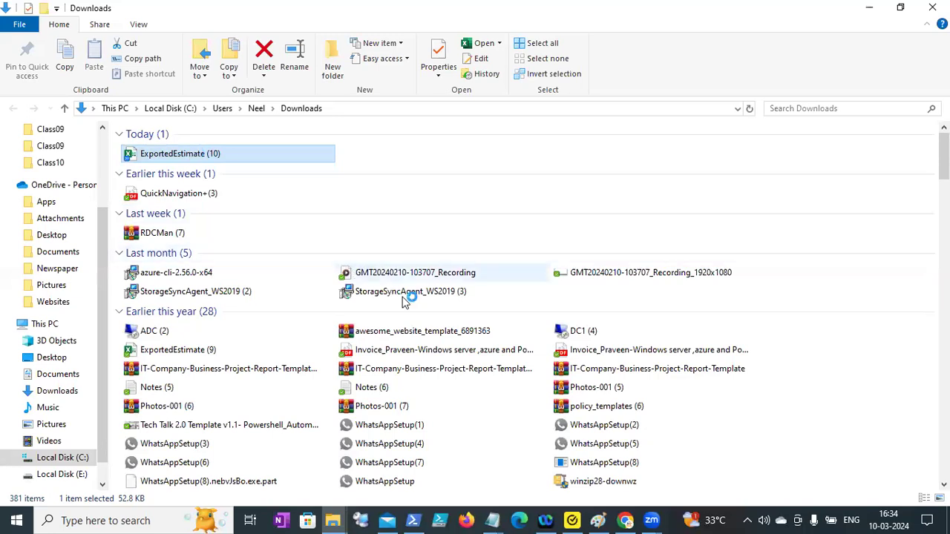
{"action": "mouse_move", "coordinate": [404, 300]}
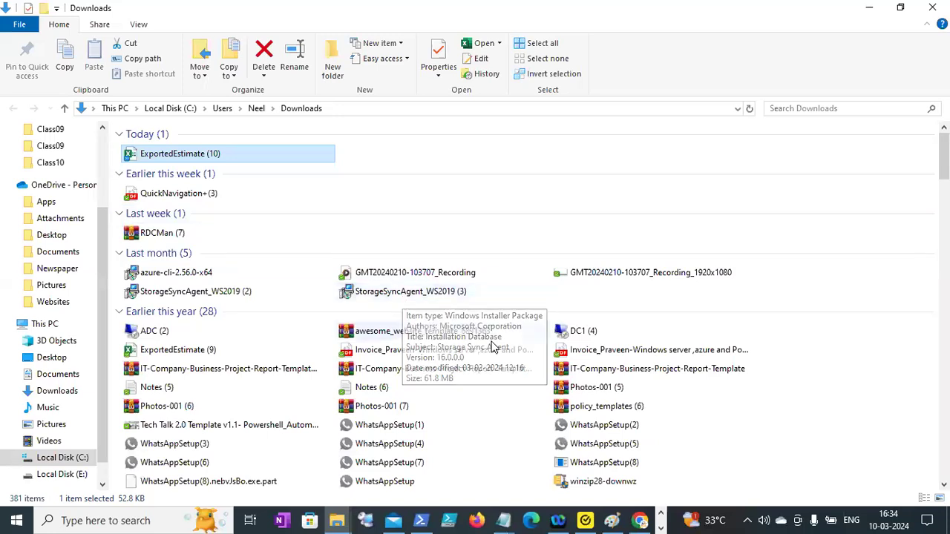
{"action": "left_click", "coordinate": [666, 519]}
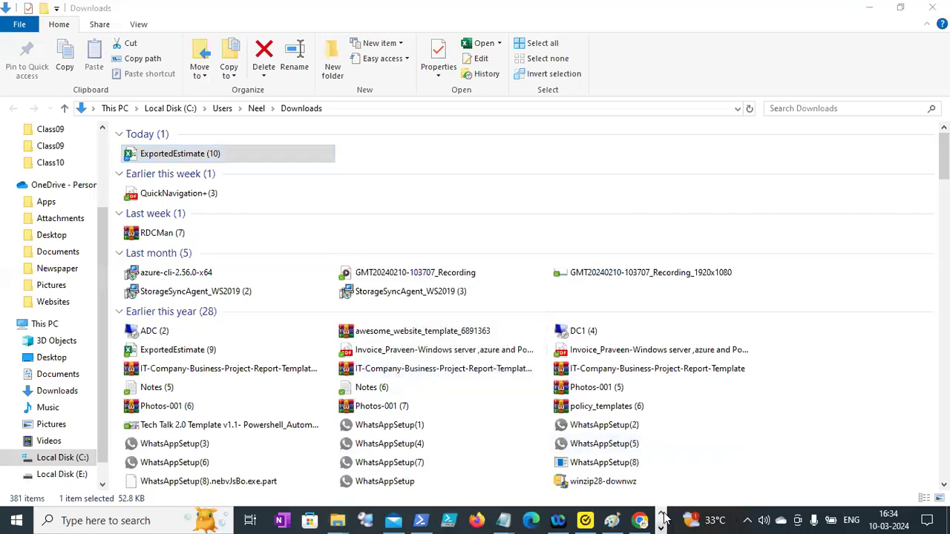
{"action": "left_click", "coordinate": [320, 520]}
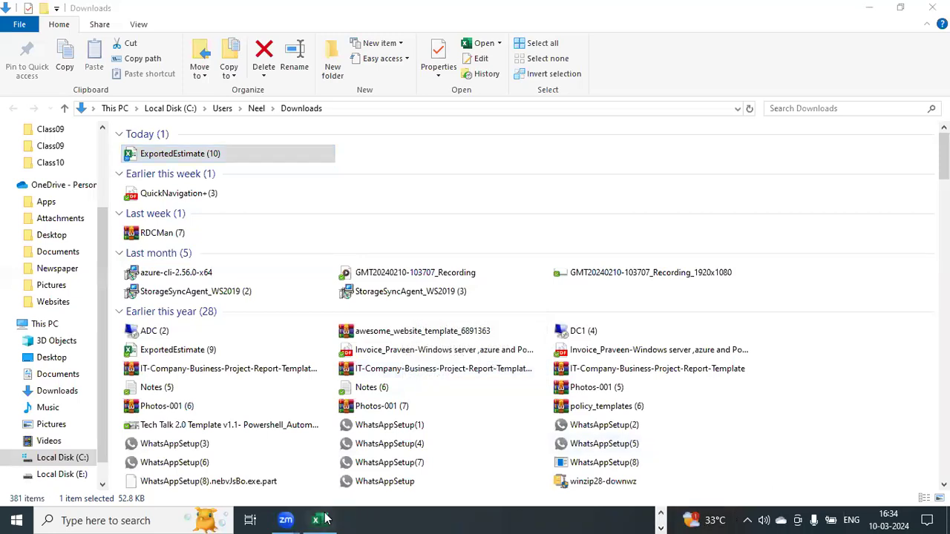
{"action": "left_click", "coordinate": [488, 298]}
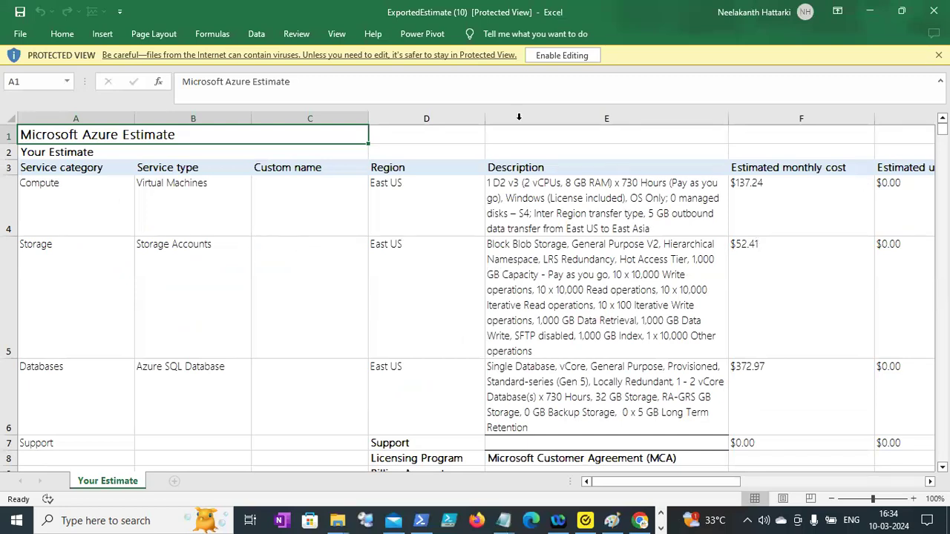
{"action": "left_click", "coordinate": [555, 56]}
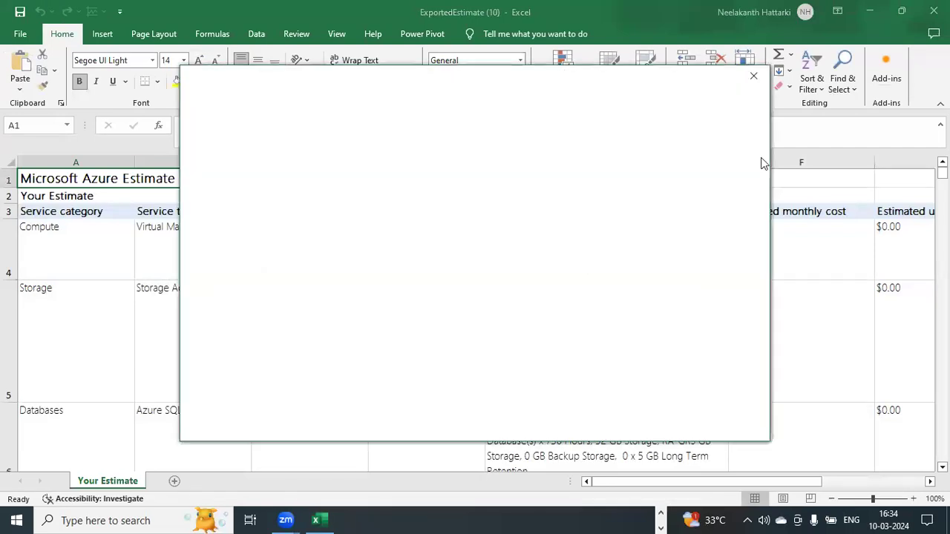
{"action": "left_click", "coordinate": [753, 76]}
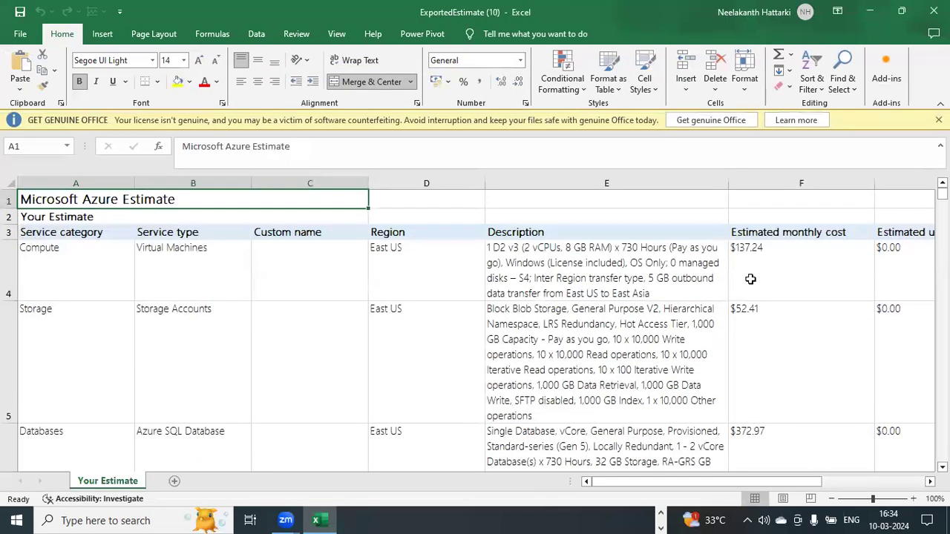
Examine the estimate's service descriptions and monthly and upfront cost columns down to the rows below the total.
{"action": "left_click", "coordinate": [750, 279]}
{"action": "key", "text": "Right"}
{"action": "key", "text": "Right"}
{"action": "key", "text": "Right"}
{"action": "key", "text": "Down"}
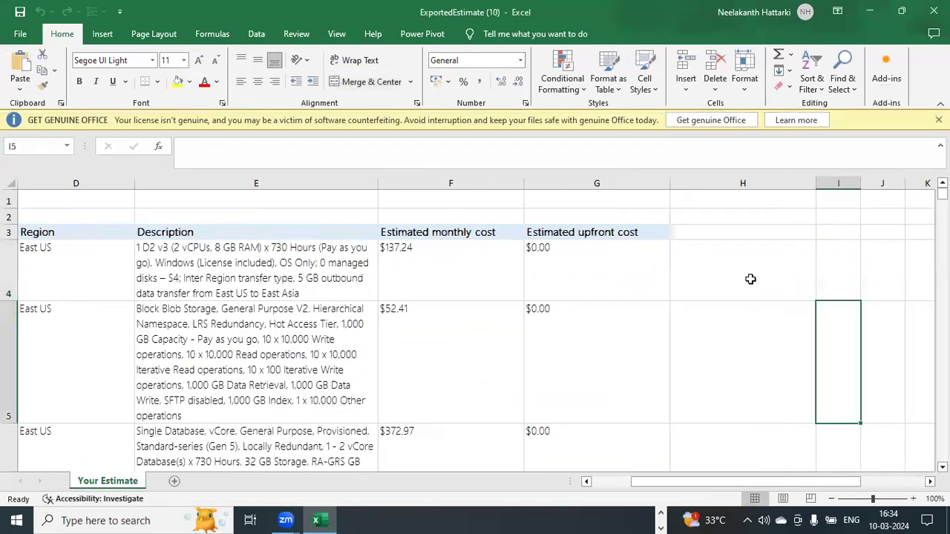
{"action": "key", "text": "Left"}
{"action": "key", "text": "Left"}
{"action": "key", "text": "Left"}
{"action": "key", "text": "Down"}
{"action": "key", "text": "Down"}
{"action": "key", "text": "Down"}
{"action": "key", "text": "Down"}
{"action": "key", "text": "Down"}
{"action": "key", "text": "Down"}
{"action": "key", "text": "Down"}
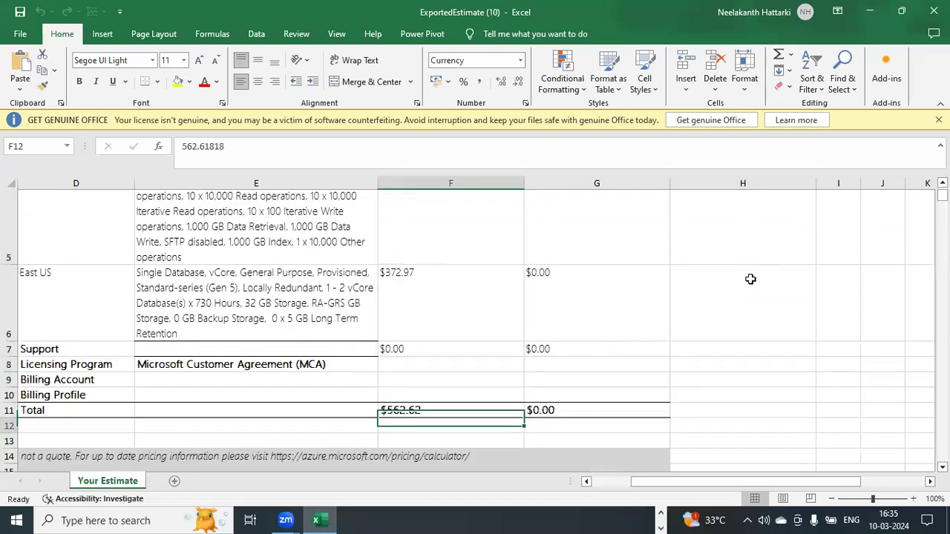
{"action": "key", "text": "Down"}
{"action": "key", "text": "Down"}
{"action": "key", "text": "Down"}
{"action": "key", "text": "Down"}
{"action": "key", "text": "Down"}
{"action": "key", "text": "Down"}
{"action": "key", "text": "Down"}
{"action": "key", "text": "Down"}
{"action": "key", "text": "Down"}
{"action": "key", "text": "Down"}
{"action": "key", "text": "Down"}
{"action": "key", "text": "Down"}
{"action": "key", "text": "Down"}
{"action": "key", "text": "Down"}
{"action": "key", "text": "Down"}
{"action": "key", "text": "Down"}
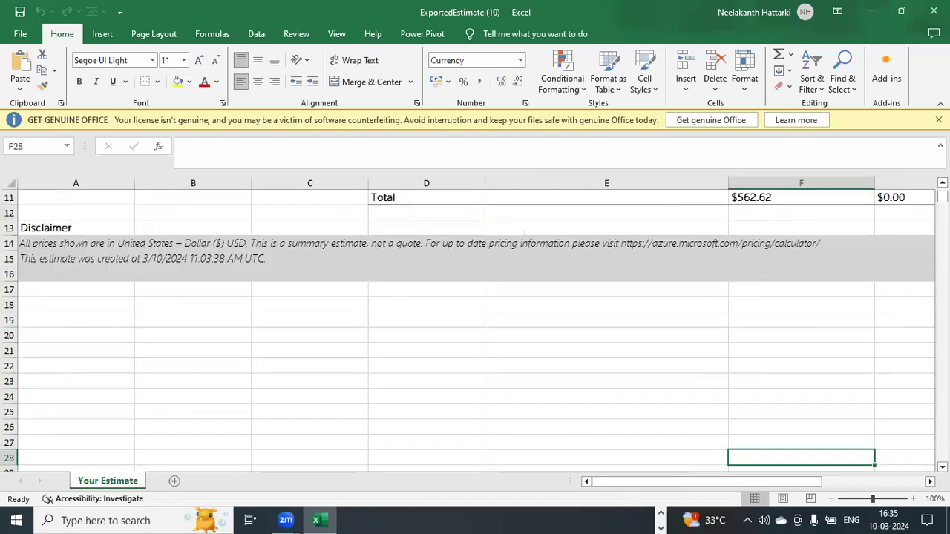
Check the Total row, licensing details and disclaimer, and return to the start of the estimate sheet.
{"action": "left_click", "coordinate": [706, 272]}
{"action": "left_click", "coordinate": [703, 265]}
{"action": "key", "text": "Up"}
{"action": "key", "text": "Up"}
{"action": "key", "text": "Up"}
{"action": "key", "text": "Up"}
{"action": "key", "text": "Up"}
{"action": "key", "text": "Up"}
{"action": "key", "text": "Up"}
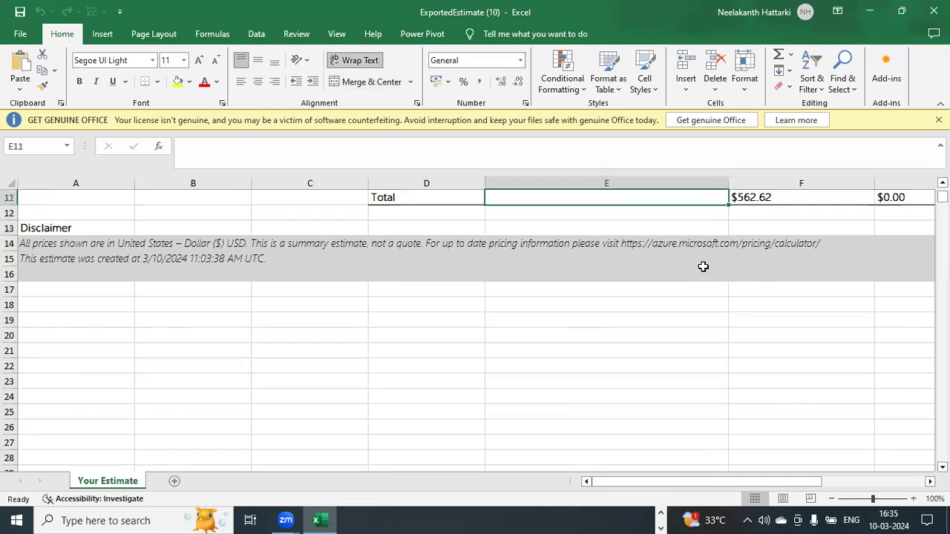
{"action": "key", "text": "Down"}
{"action": "key", "text": "Down"}
{"action": "key", "text": "Down"}
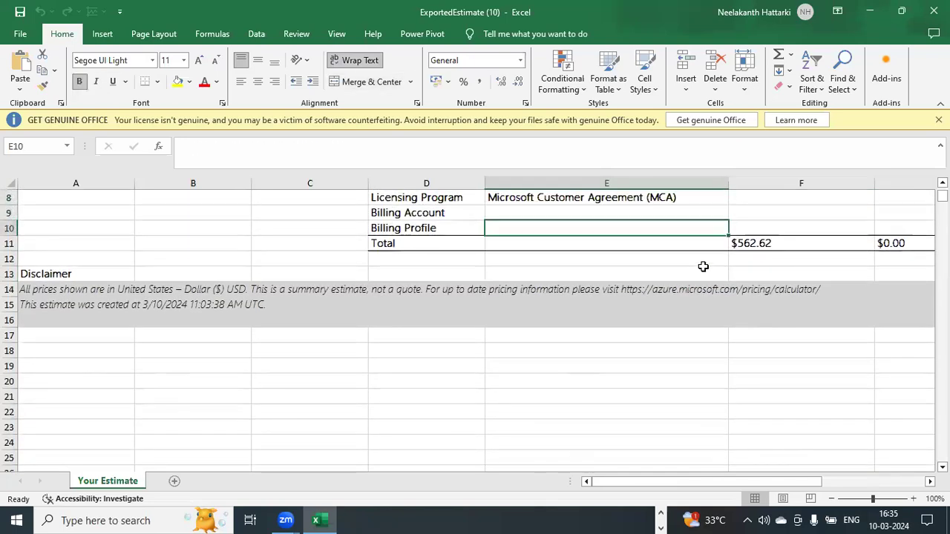
{"action": "key", "text": "Right"}
{"action": "key", "text": "Right"}
{"action": "key", "text": "Left"}
{"action": "key", "text": "Right"}
{"action": "key", "text": "Right"}
{"action": "key", "text": "Left"}
{"action": "key", "text": "Left"}
{"action": "key", "text": "Left"}
{"action": "key", "text": "Left"}
{"action": "key", "text": "Left"}
{"action": "key", "text": "Left"}
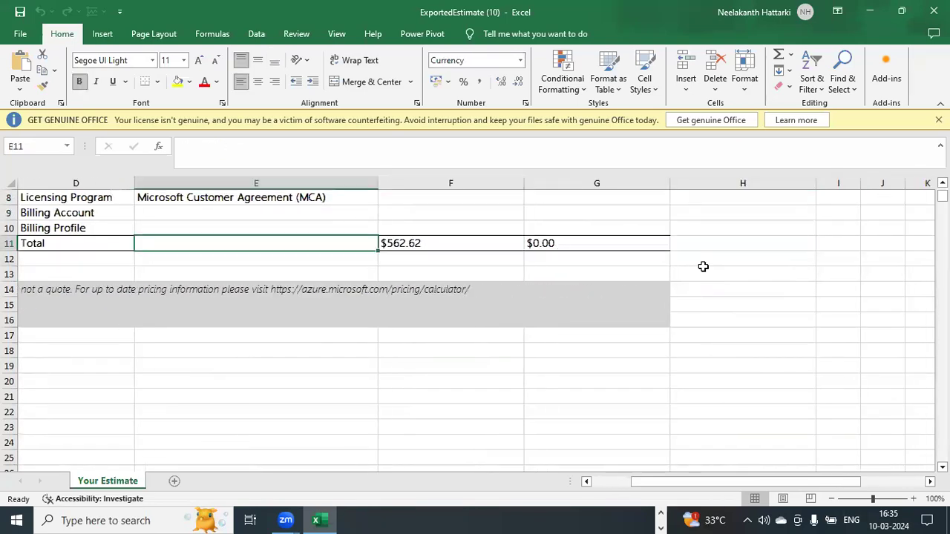
{"action": "key", "text": "Left"}
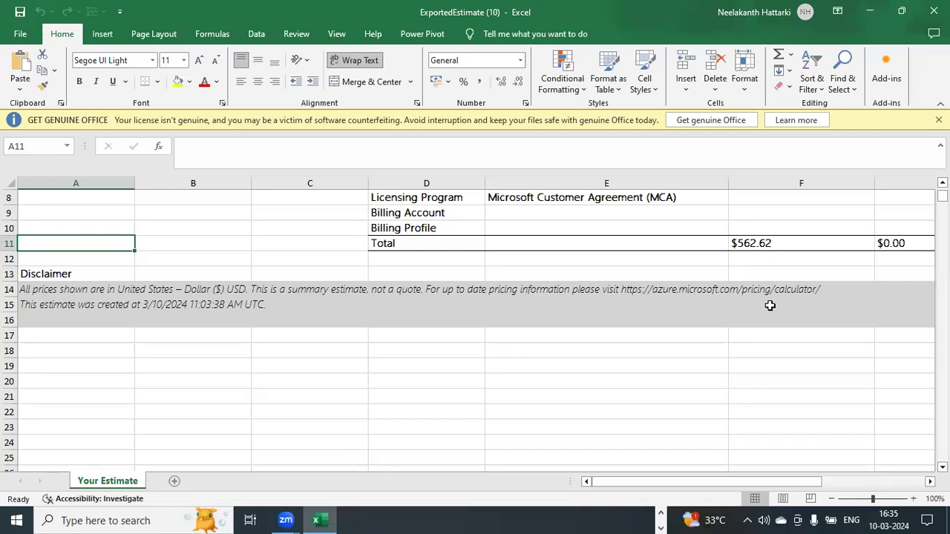
{"action": "left_click_drag", "start_coordinate": [943, 196], "coordinate": [942, 191]}
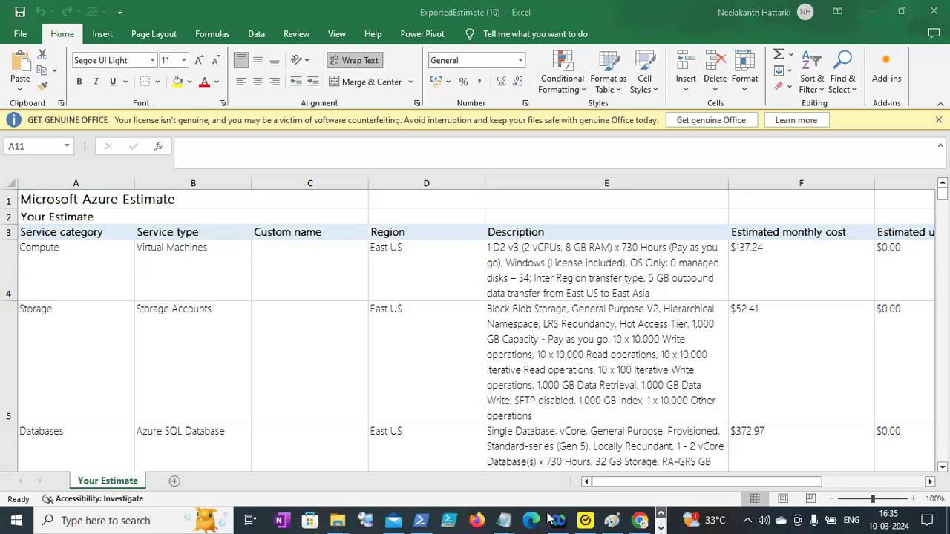
Switch back to the Azure portal in Chrome, open the deployed BLR-VNET resource and view its subnets.
{"action": "left_click", "coordinate": [644, 519]}
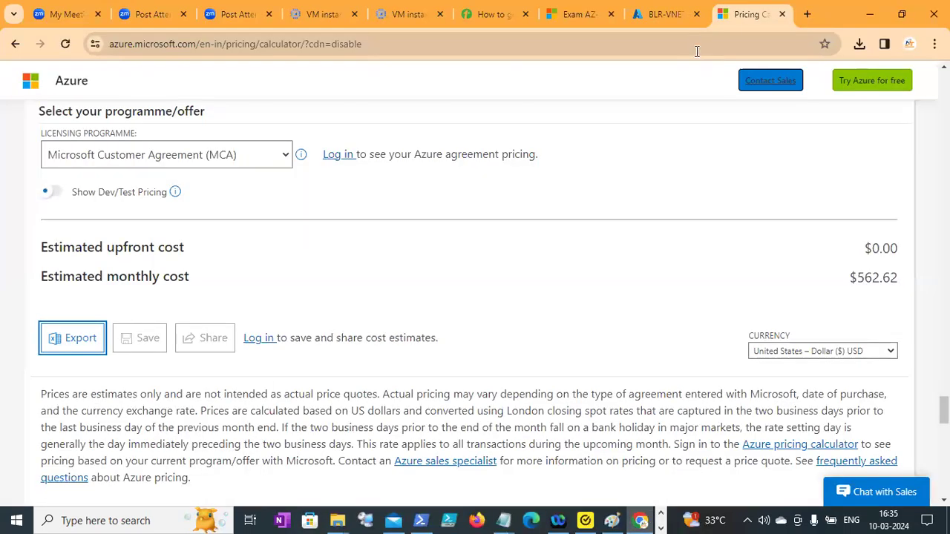
{"action": "left_click", "coordinate": [656, 8]}
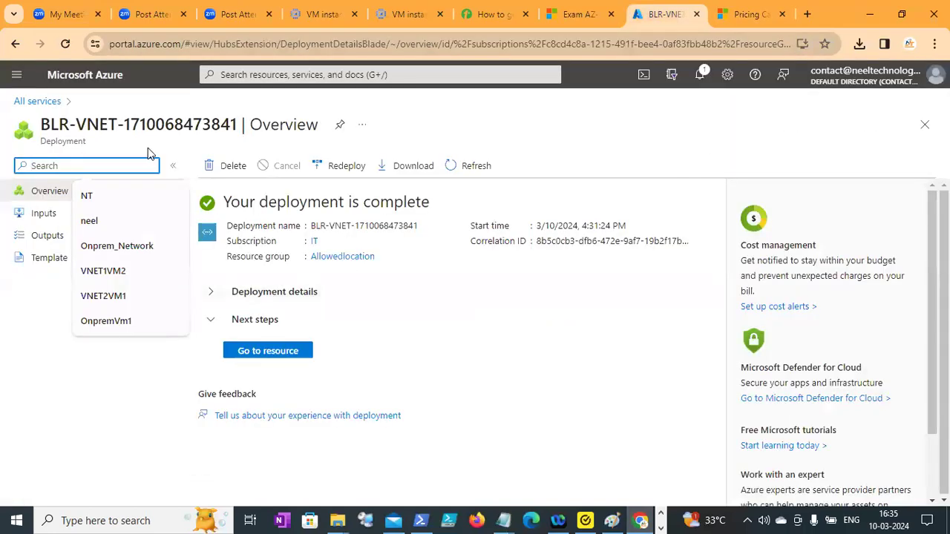
{"action": "left_click", "coordinate": [286, 352]}
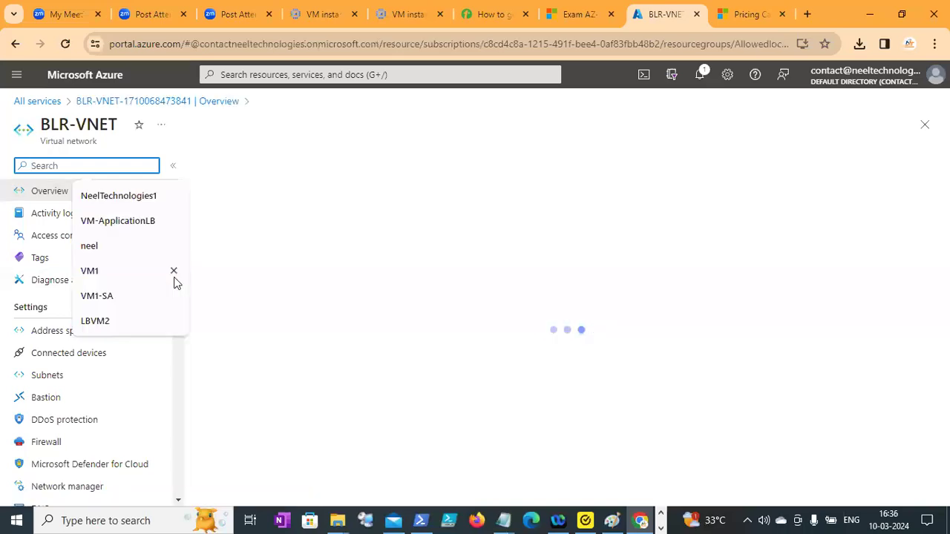
{"action": "scroll", "coordinate": [175, 283], "scroll_direction": "down", "scroll_amount": 1}
{"action": "left_click", "coordinate": [55, 346]}
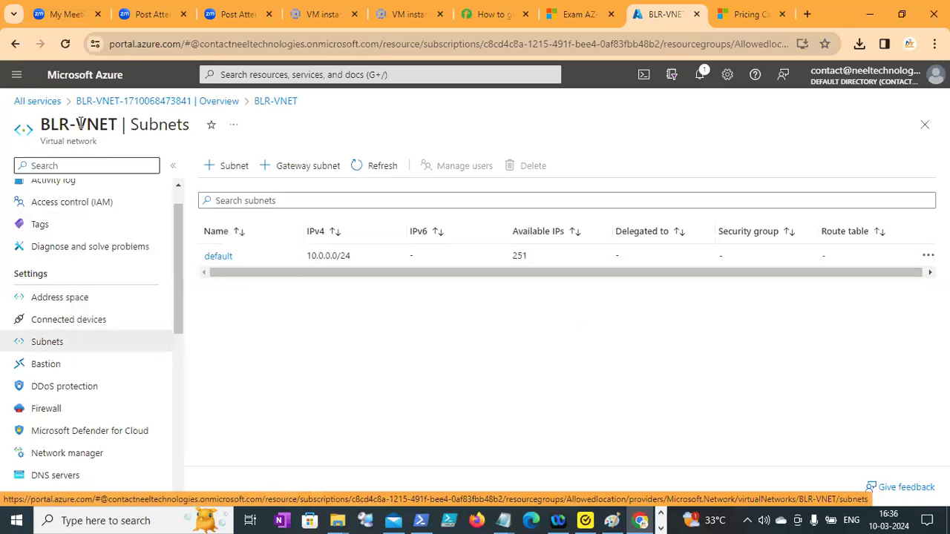
Duplicate the BLR-VNET portal tab and sign in with the Neel Technologies account.
{"action": "right_click", "coordinate": [663, 20]}
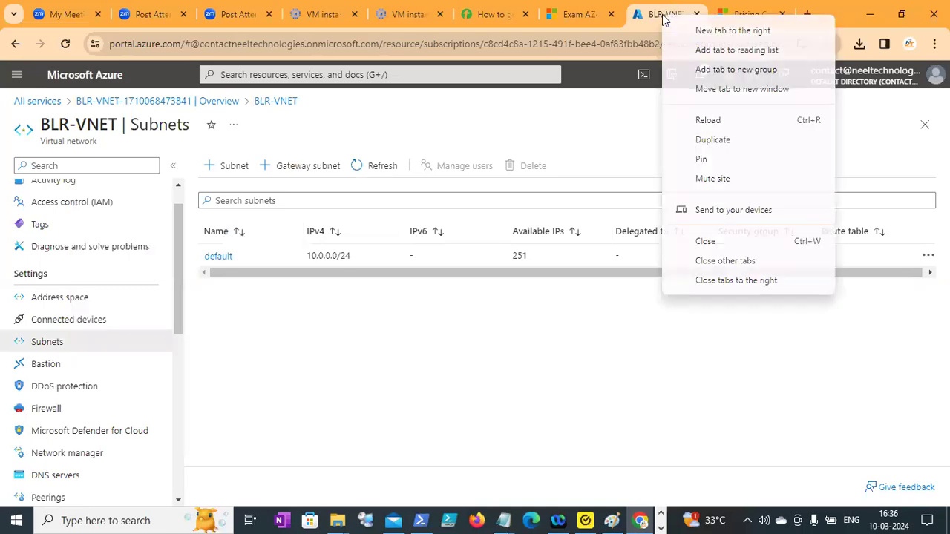
{"action": "left_click", "coordinate": [701, 140]}
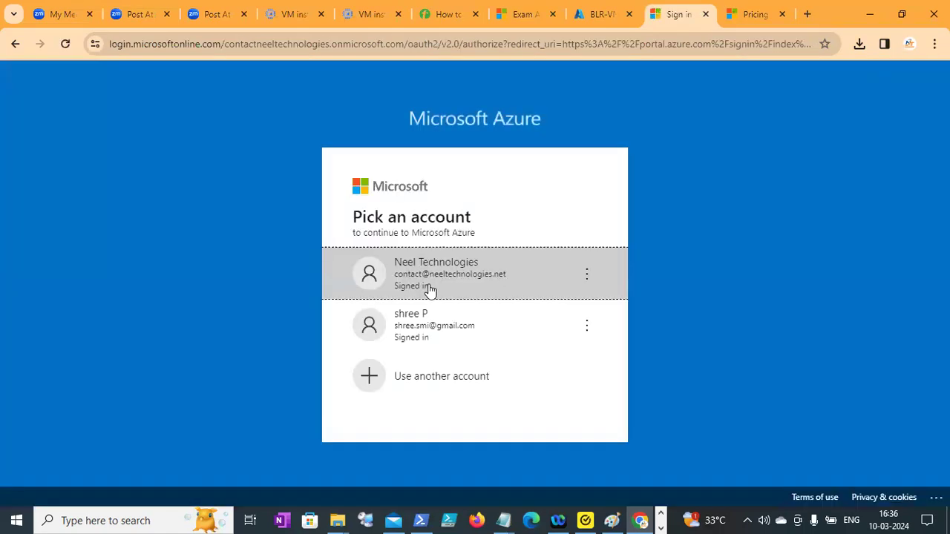
{"action": "left_click", "coordinate": [429, 288]}
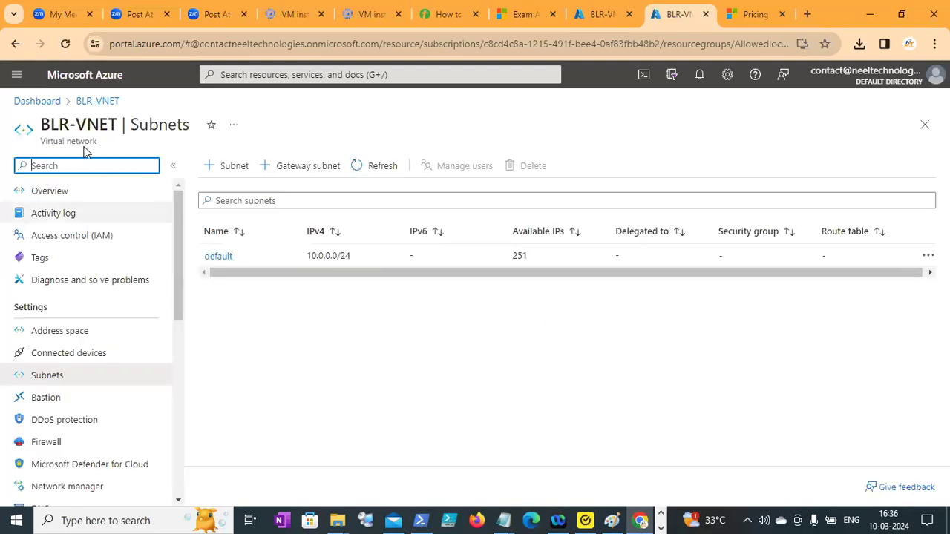
Go to the Virtual machines service from the portal's recent services in the duplicated tab.
{"action": "left_click", "coordinate": [289, 75]}
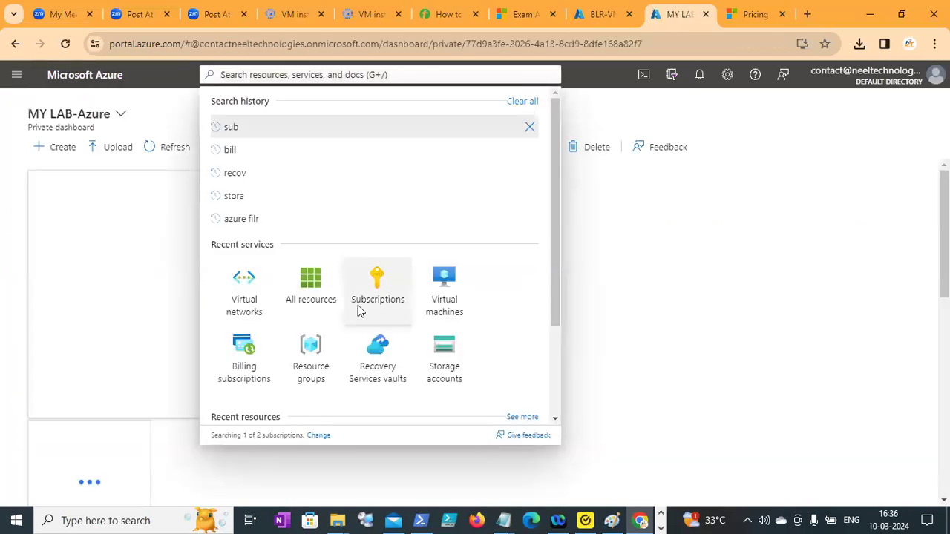
{"action": "left_click", "coordinate": [169, 221]}
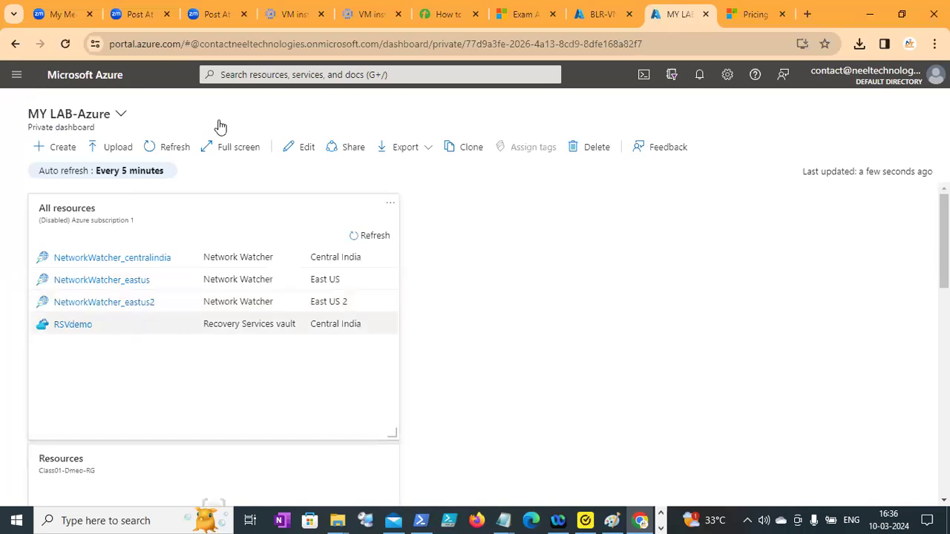
{"action": "left_click", "coordinate": [271, 74]}
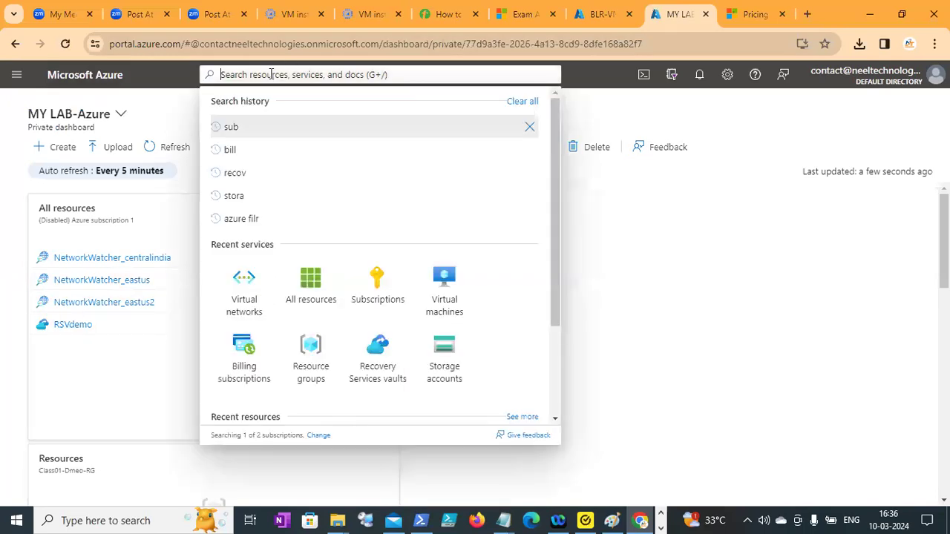
{"action": "left_click", "coordinate": [443, 282]}
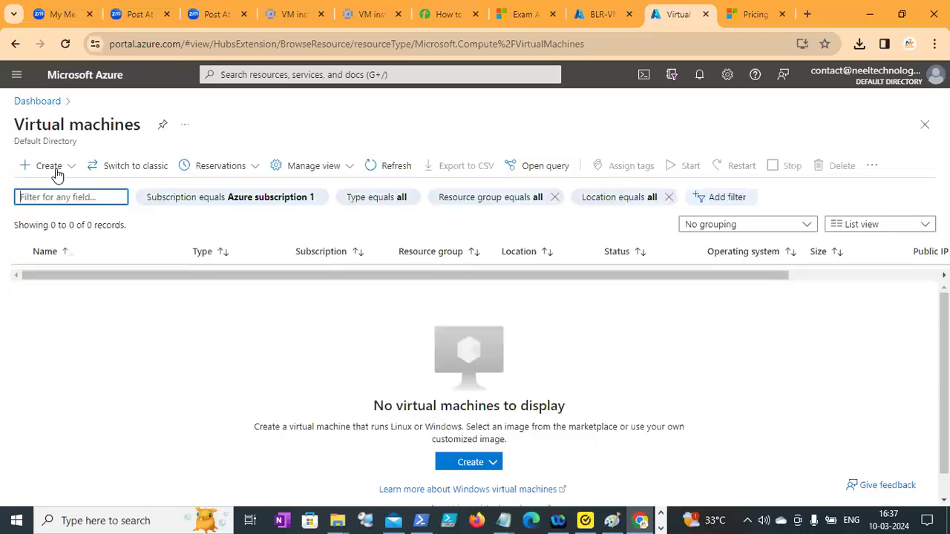
Start creating an Azure virtual machine and bring up the project and instance details of its Basics settings.
{"action": "left_click", "coordinate": [49, 166]}
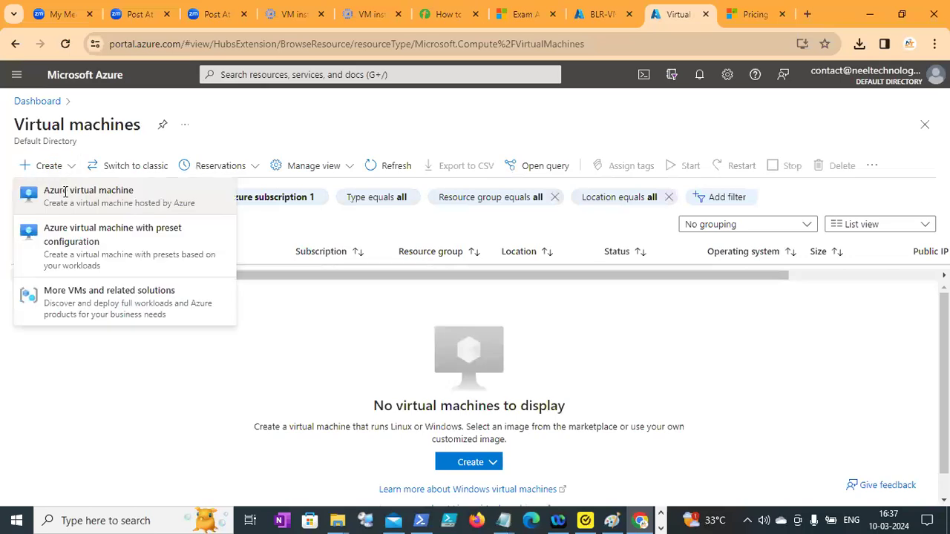
{"action": "left_click", "coordinate": [232, 344]}
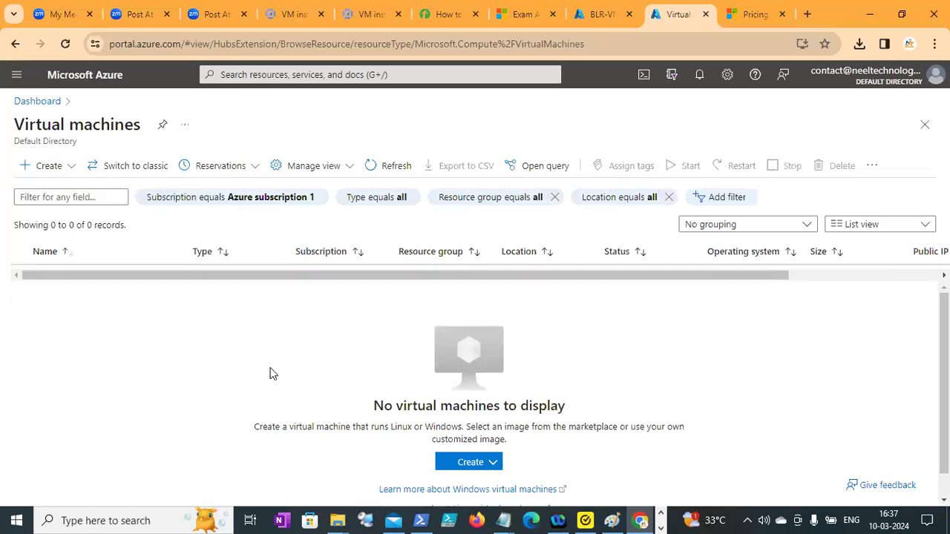
{"action": "left_click", "coordinate": [447, 466]}
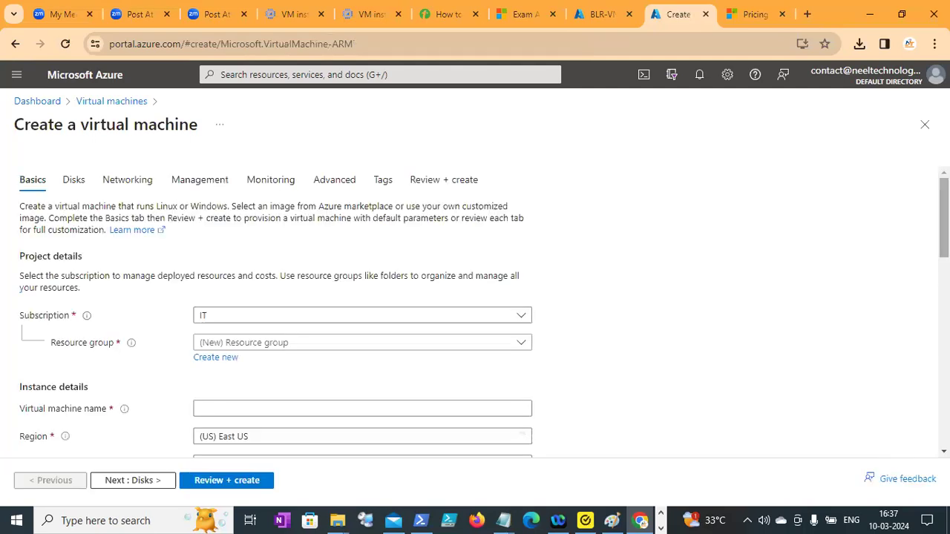
{"action": "scroll", "coordinate": [638, 267], "scroll_direction": "down", "scroll_amount": 1}
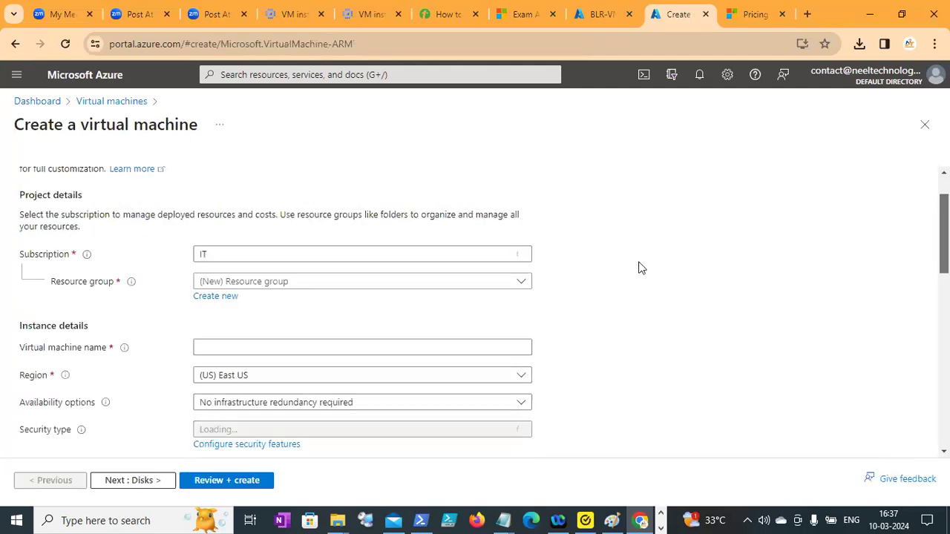
Use NetworkWatcherRG as the virtual machine's resource group and name the machine VM1.
{"action": "left_click", "coordinate": [284, 280]}
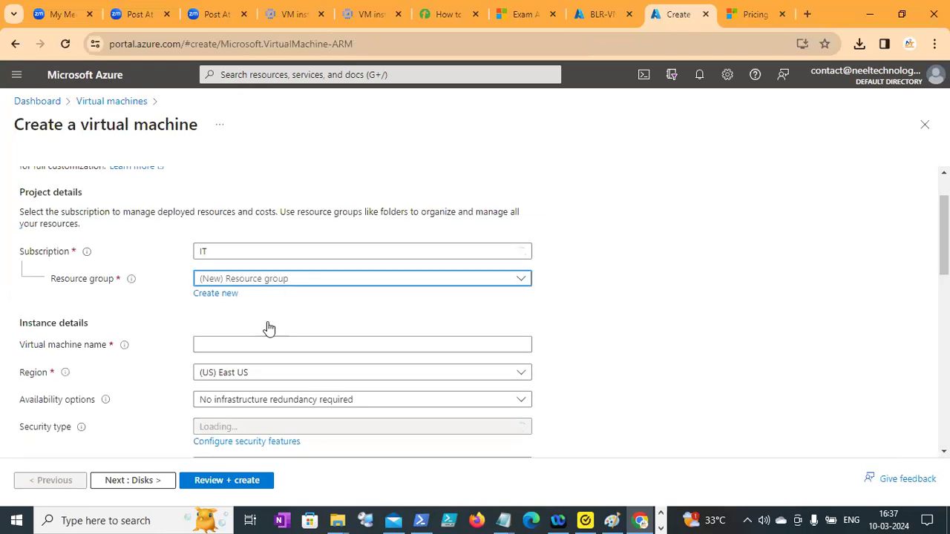
{"action": "key", "text": "Escape"}
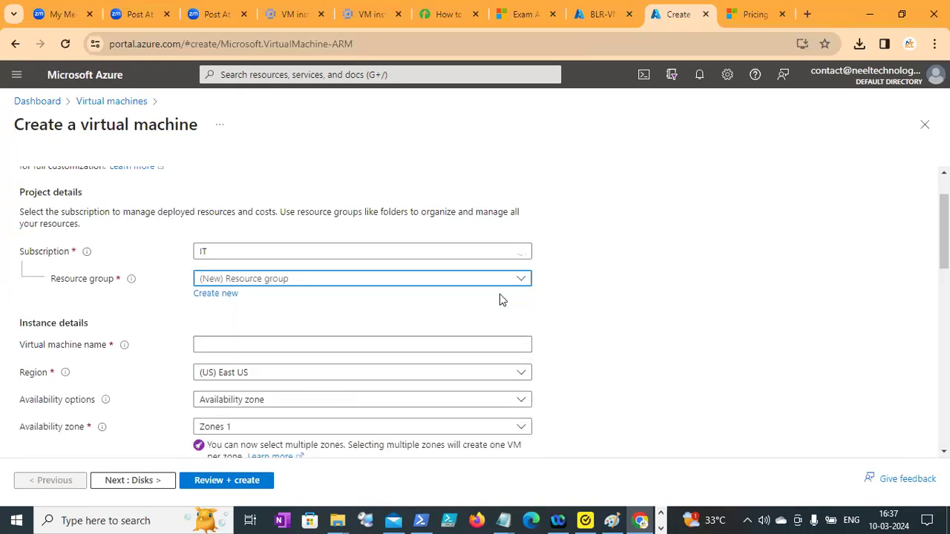
{"action": "left_click", "coordinate": [228, 344]}
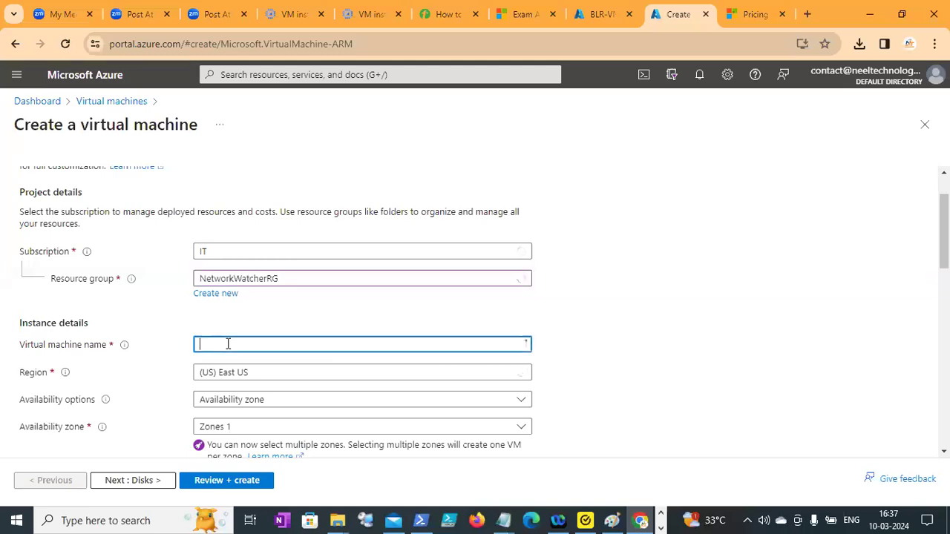
{"action": "type", "text": "VM1"}
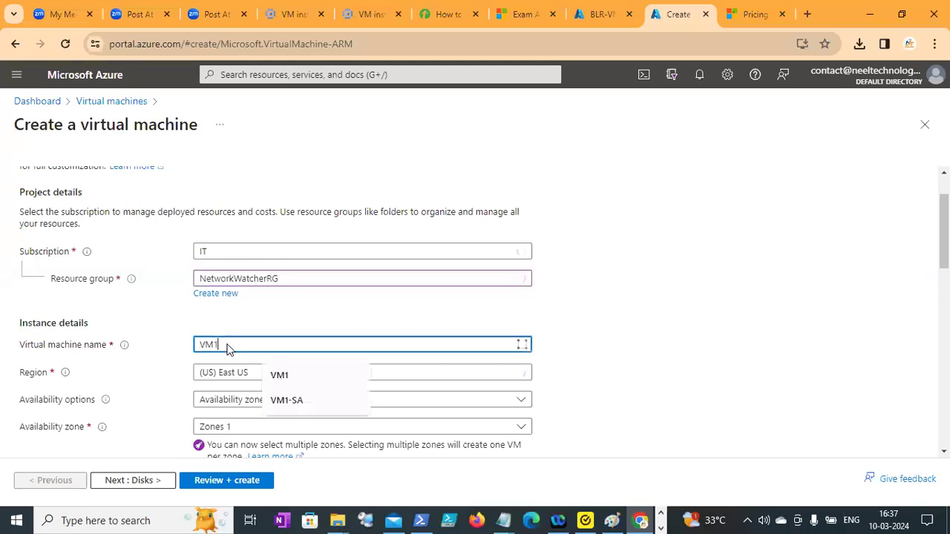
{"action": "left_click", "coordinate": [627, 348]}
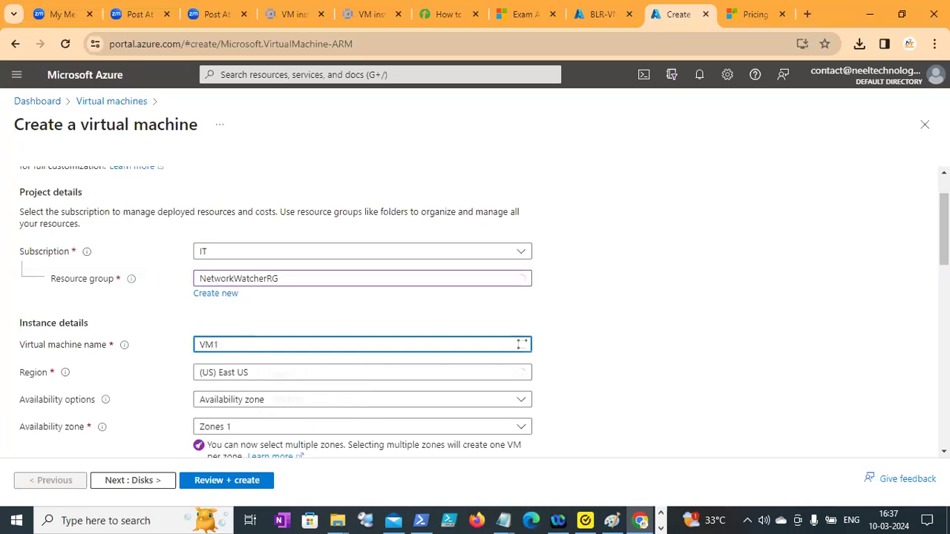
{"action": "scroll", "coordinate": [475, 312], "scroll_direction": "down", "scroll_amount": 2}
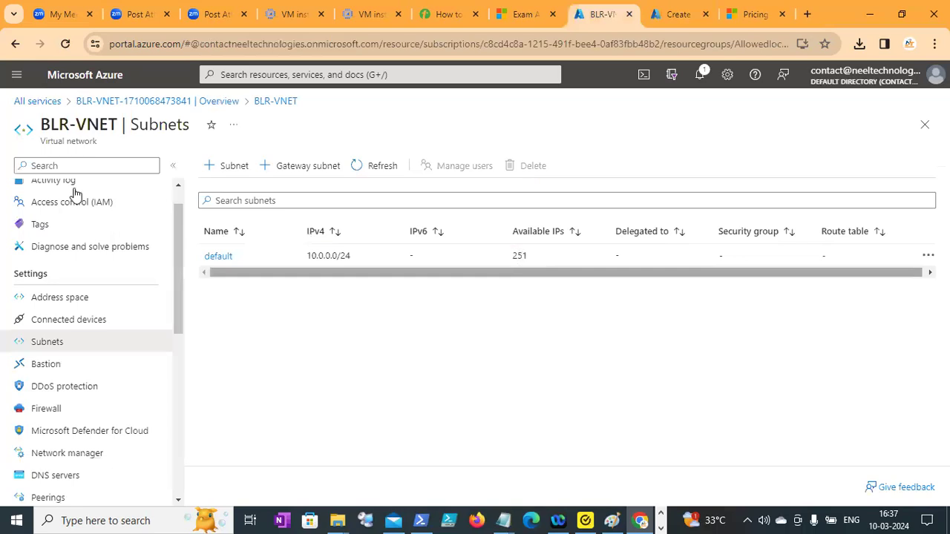
Open the overview page of the BLR-VNET virtual network in its own portal tab.
{"action": "scroll", "coordinate": [177, 192], "scroll_direction": "up", "scroll_amount": 1}
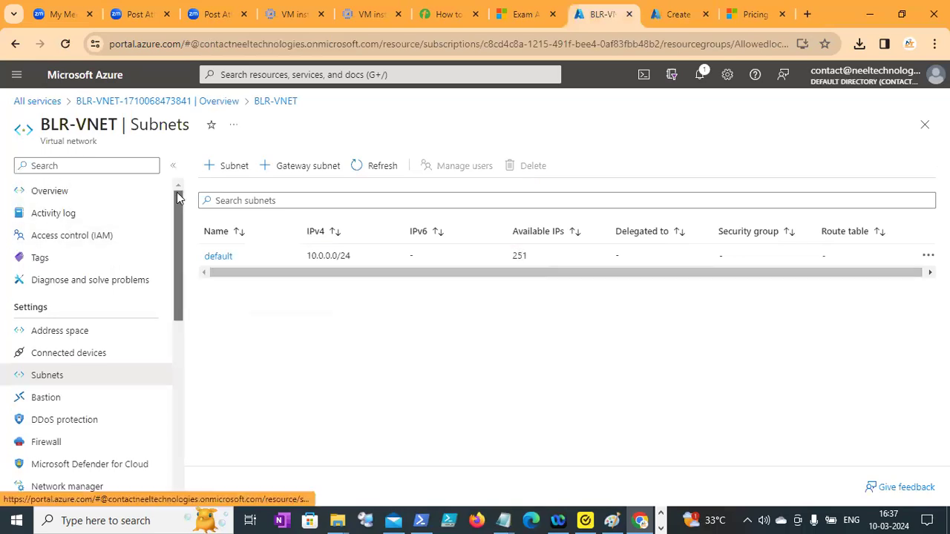
{"action": "left_click", "coordinate": [131, 194]}
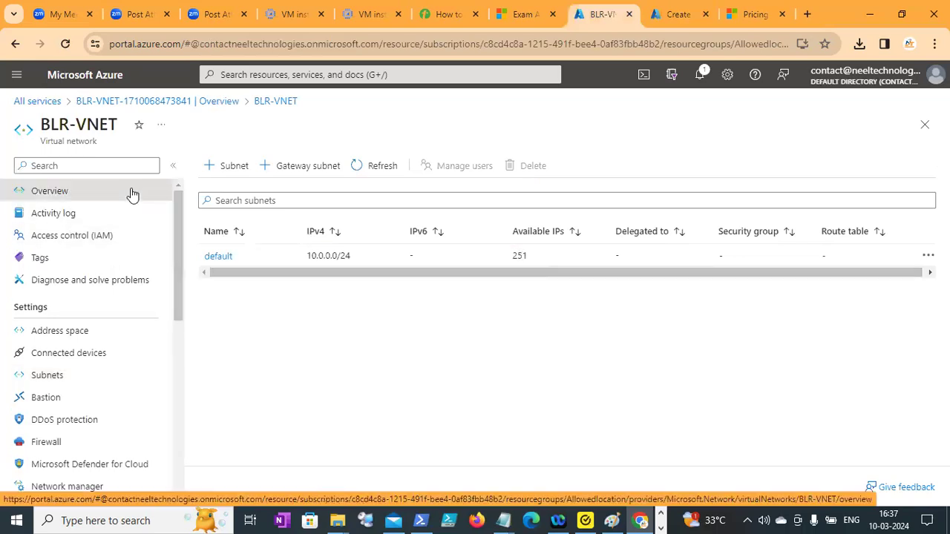
{"action": "left_click", "coordinate": [86, 205]}
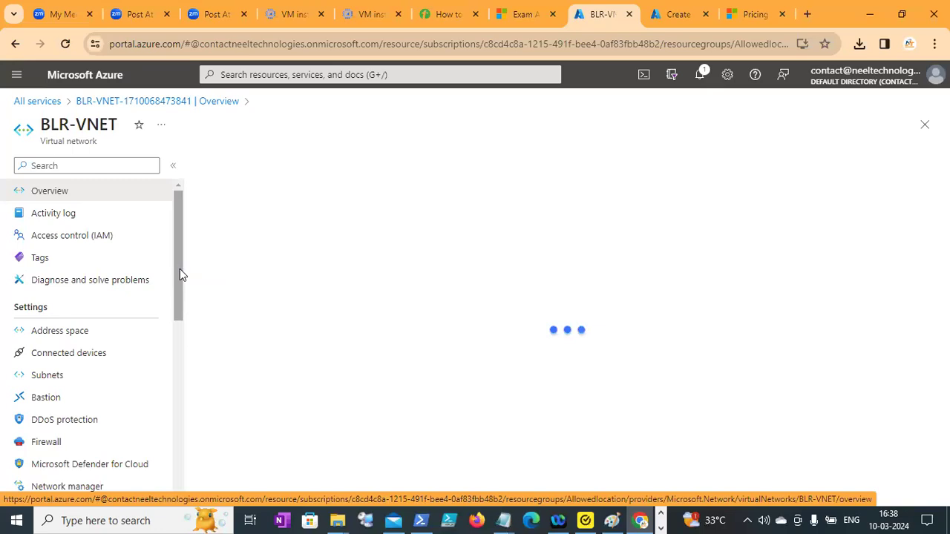
Back in the VM creation form, set availability to No infrastructure redundancy required and check the security type and image choices.
{"action": "left_click", "coordinate": [671, 23]}
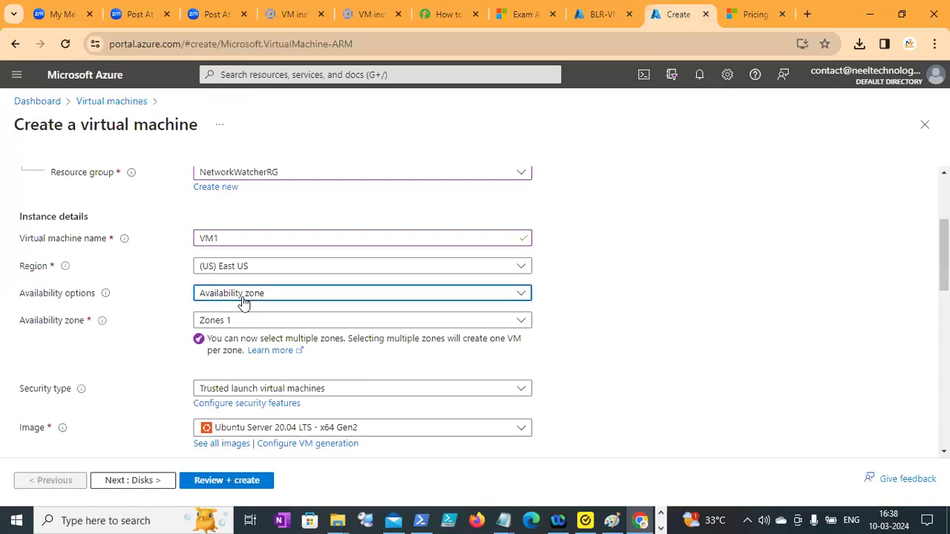
{"action": "left_click", "coordinate": [244, 303]}
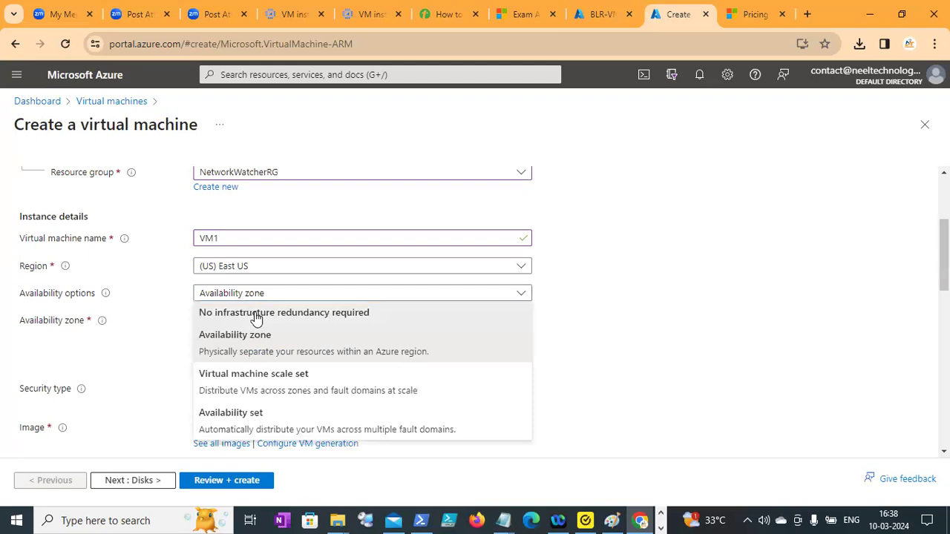
{"action": "left_click", "coordinate": [255, 315]}
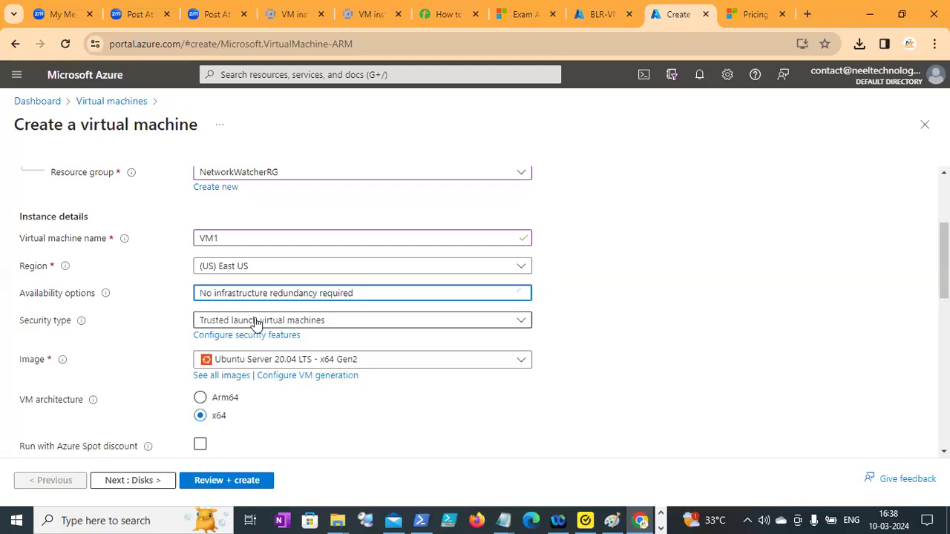
{"action": "left_click", "coordinate": [255, 321]}
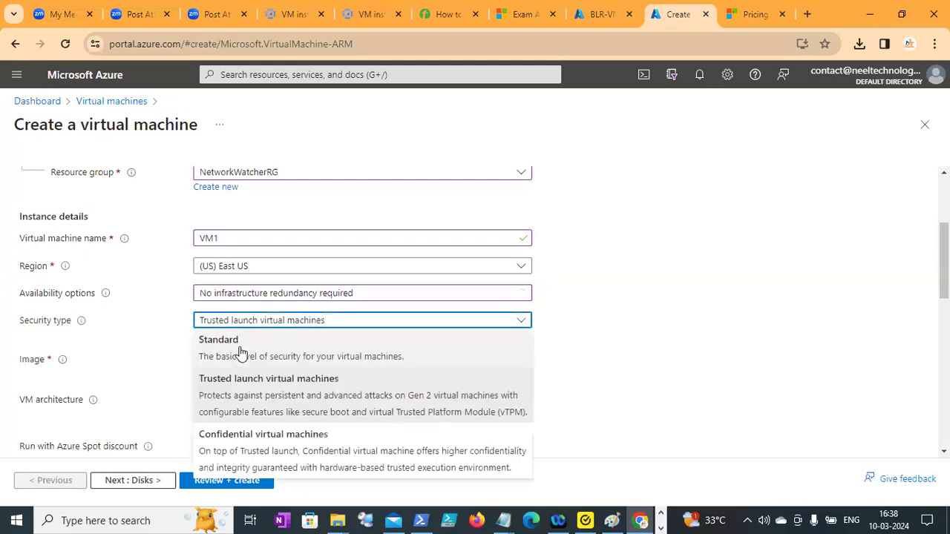
{"action": "left_click", "coordinate": [290, 362]}
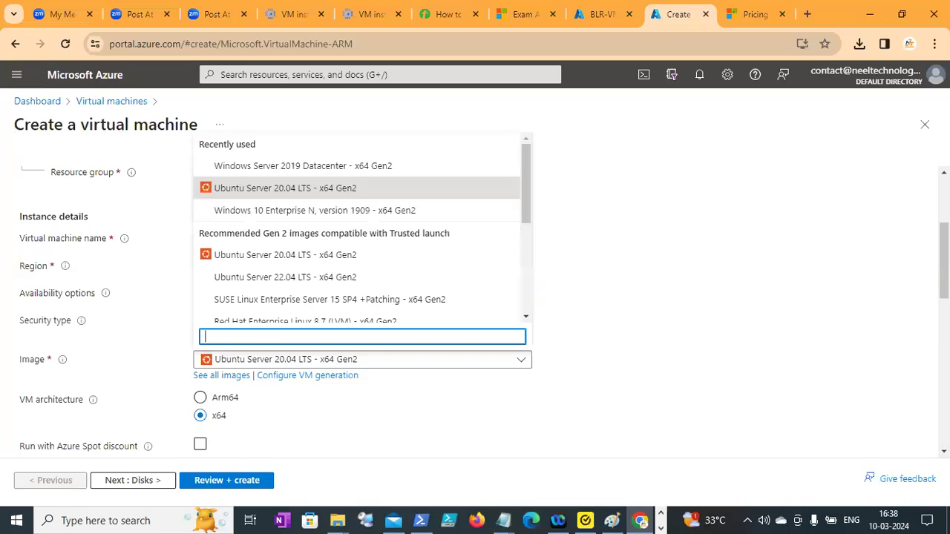
{"action": "key", "text": "Escape"}
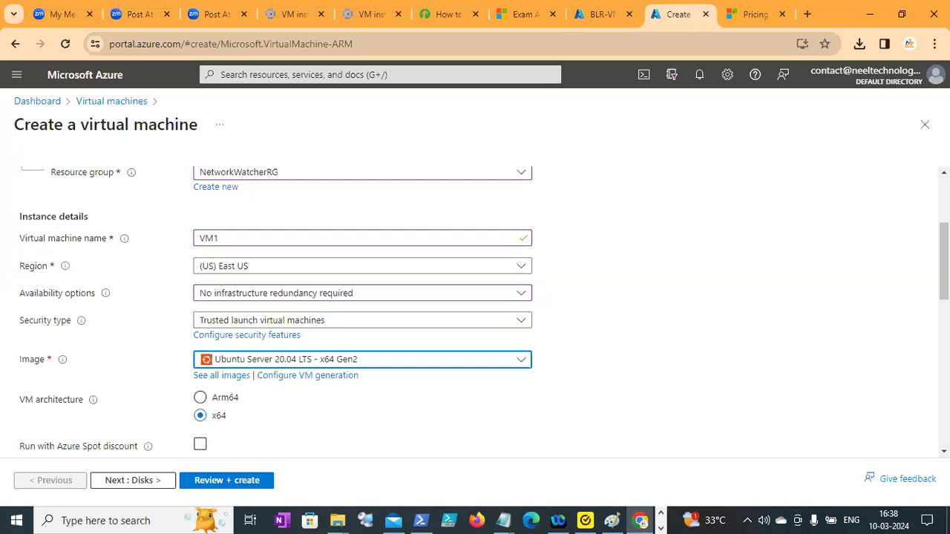
Fill in the administrator account with a username, a password and the matching password confirmation.
{"action": "scroll", "coordinate": [216, 276], "scroll_direction": "down", "scroll_amount": 3}
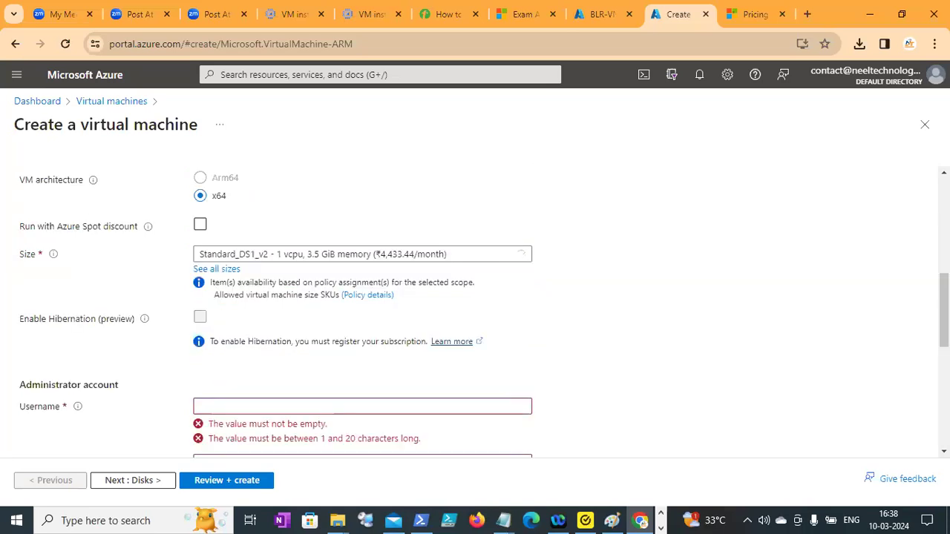
{"action": "scroll", "coordinate": [215, 276], "scroll_direction": "down", "scroll_amount": 2}
{"action": "left_click", "coordinate": [215, 279]}
{"action": "type", "text": "neel"}
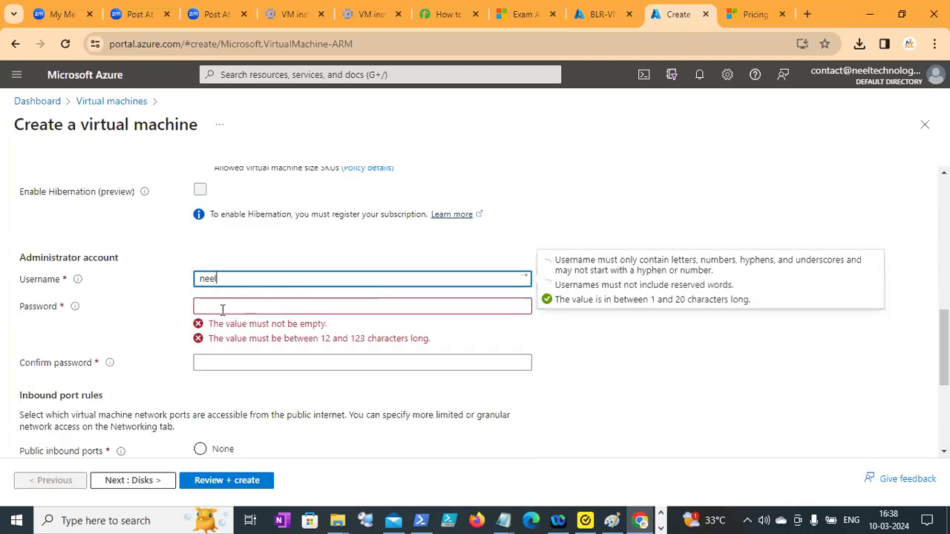
{"action": "left_click", "coordinate": [217, 308]}
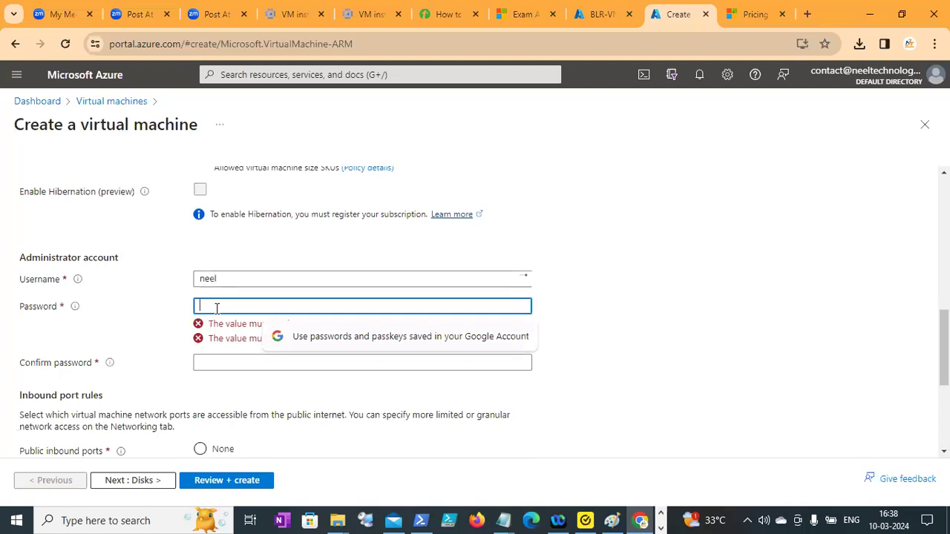
{"action": "type", "text": "Password@1"}
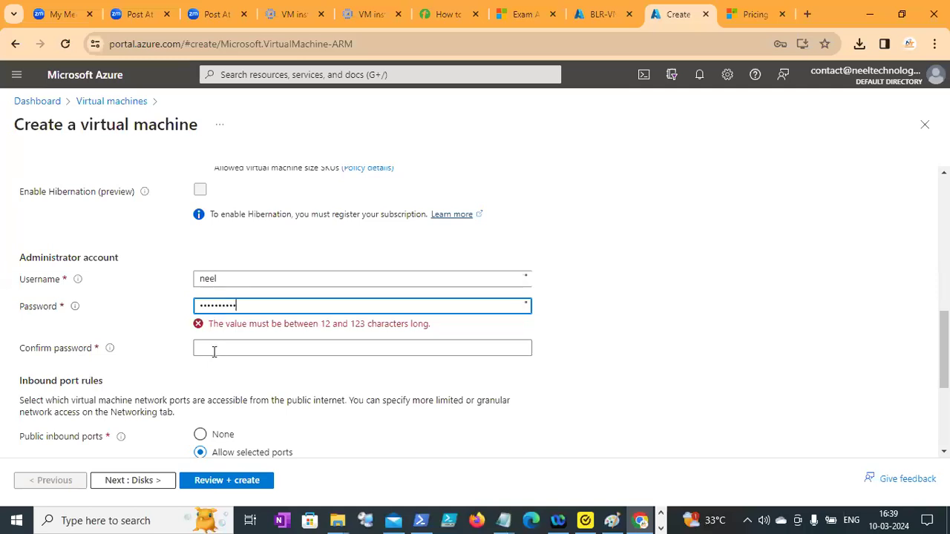
{"action": "type", "text": "2345"}
{"action": "left_click", "coordinate": [213, 354]}
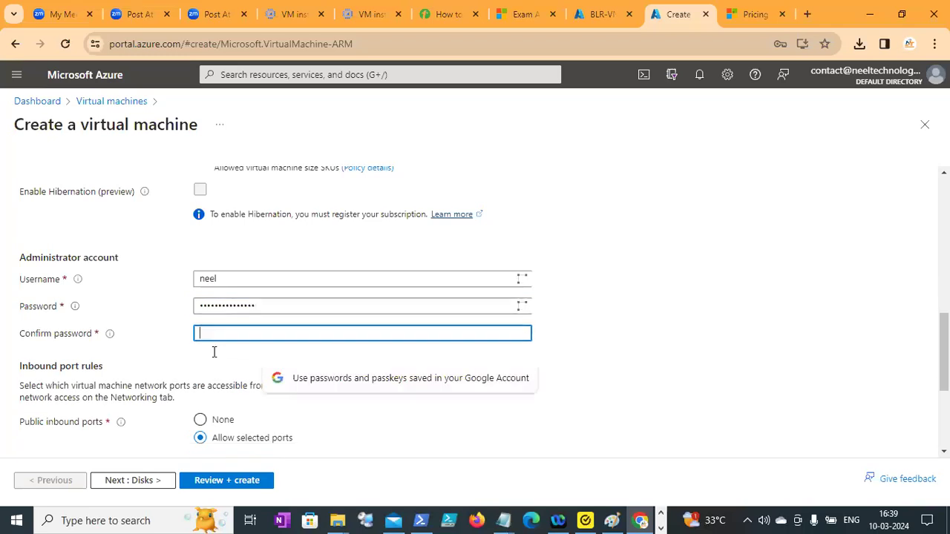
{"action": "type", "text": "•••••••••••"}
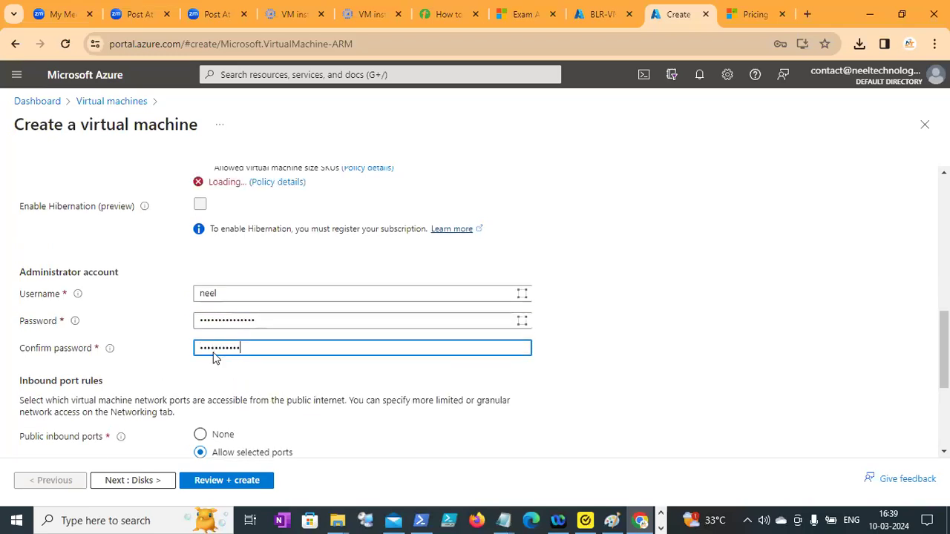
{"action": "type", "text": "2345"}
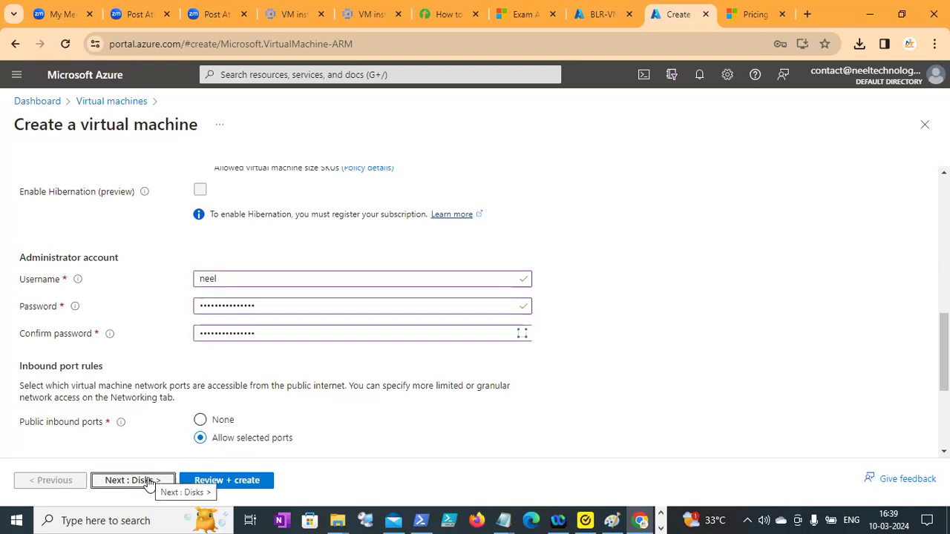
Proceed past the Disks settings to the virtual machine's Networking settings and review the inbound port options.
{"action": "left_click", "coordinate": [149, 481]}
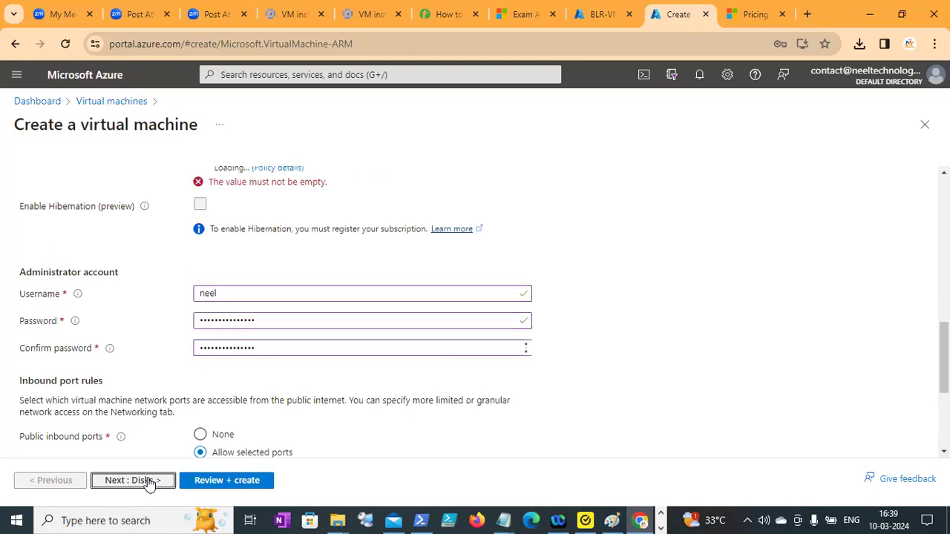
{"action": "left_click", "coordinate": [149, 481]}
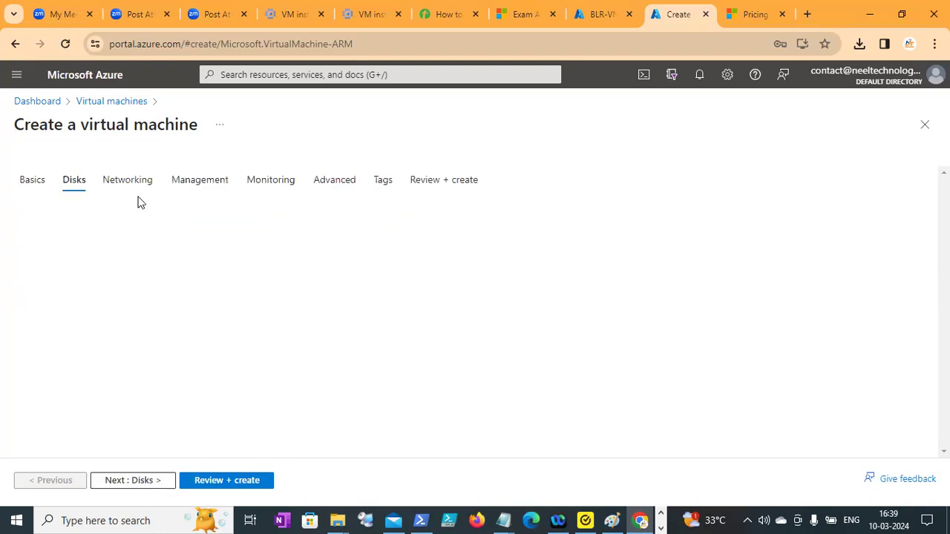
{"action": "left_click", "coordinate": [138, 484]}
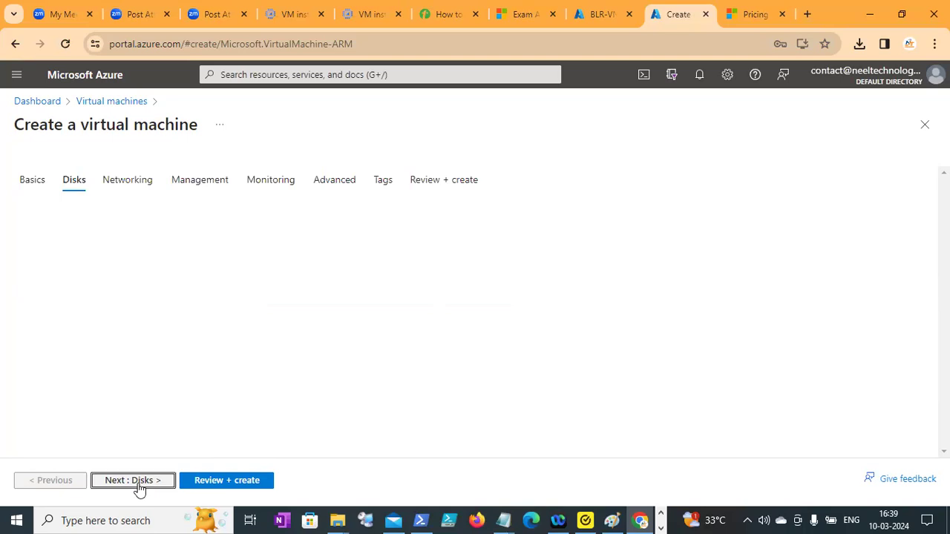
{"action": "left_click", "coordinate": [138, 483]}
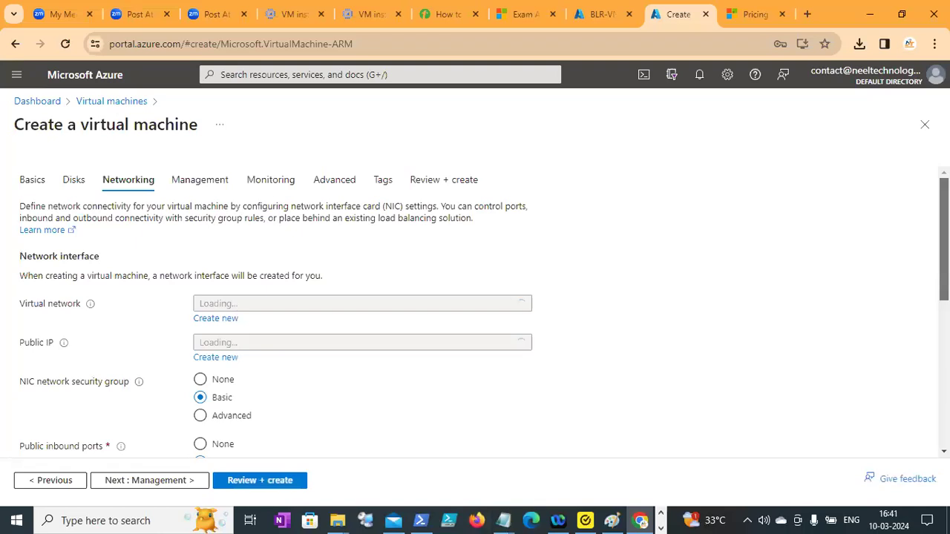
{"action": "scroll", "coordinate": [476, 312], "scroll_direction": "down", "scroll_amount": 3}
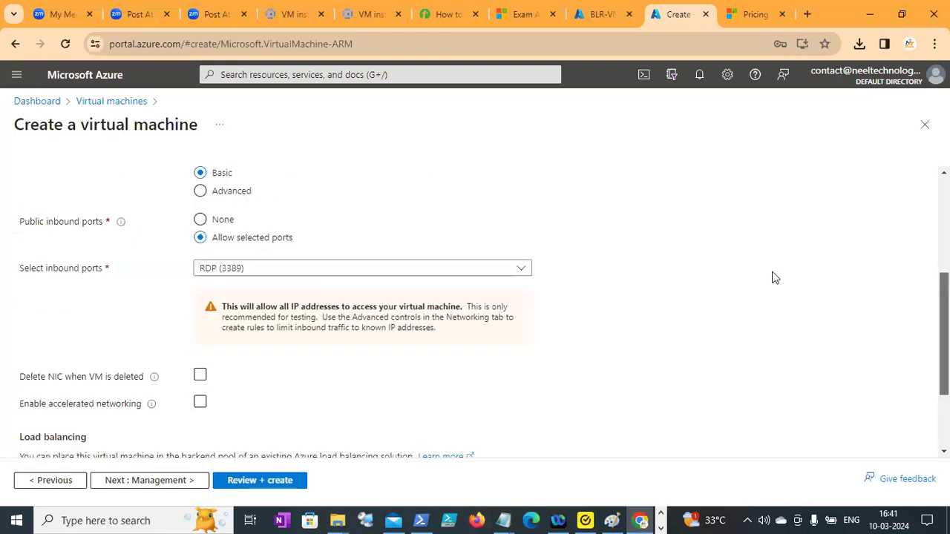
{"action": "scroll", "coordinate": [772, 278], "scroll_direction": "up", "scroll_amount": 3}
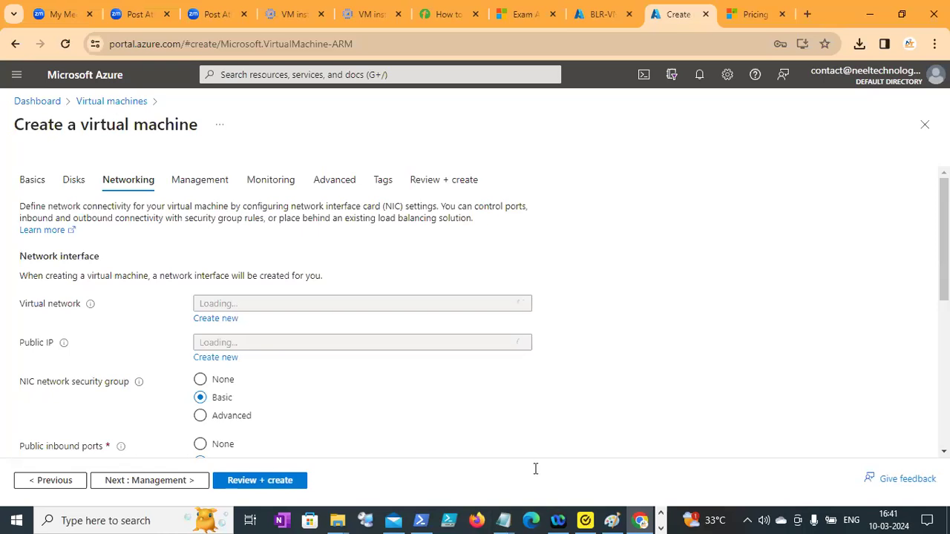
Switch to Notepad, look through the Notes file and save it.
{"action": "key", "text": "alt+Tab"}
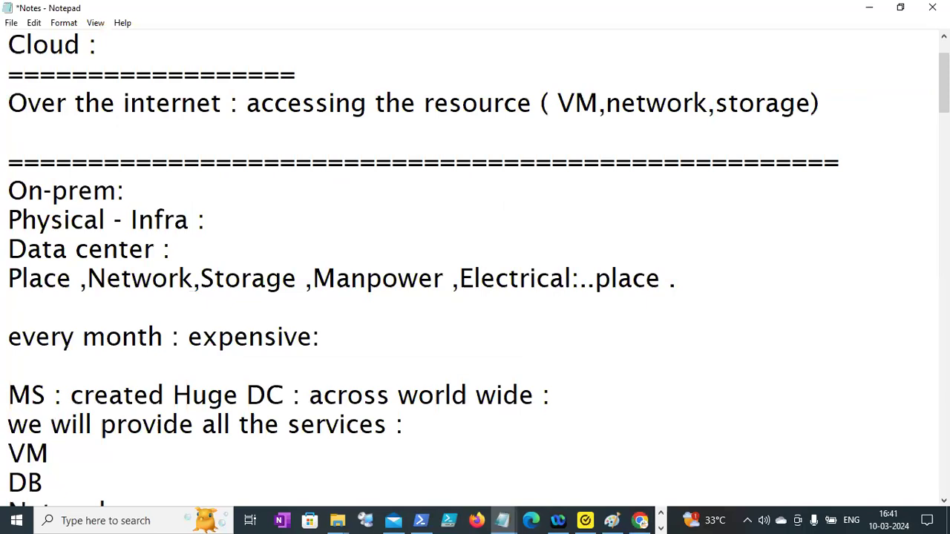
{"action": "scroll", "coordinate": [475, 267], "scroll_direction": "down", "scroll_amount": 10}
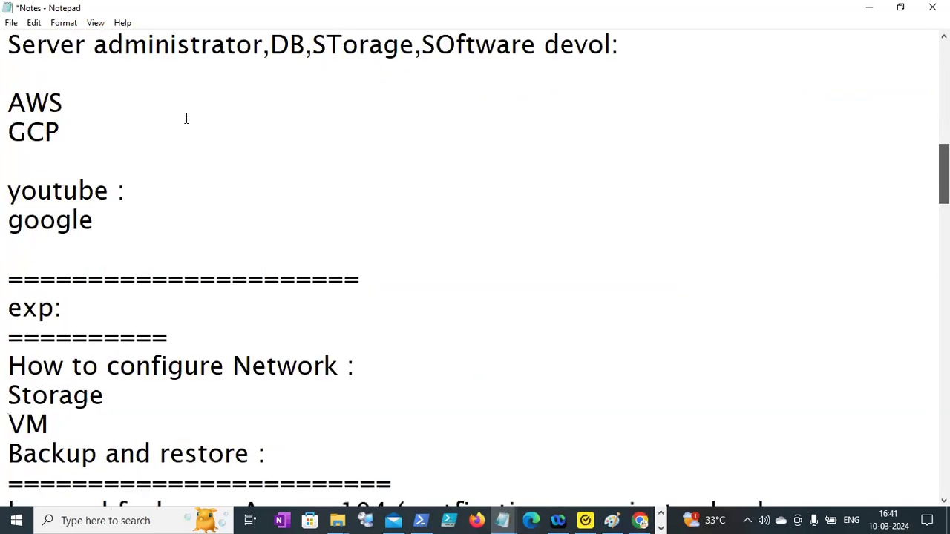
{"action": "scroll", "coordinate": [187, 119], "scroll_direction": "down", "scroll_amount": 2}
{"action": "key", "text": "alt+f"}
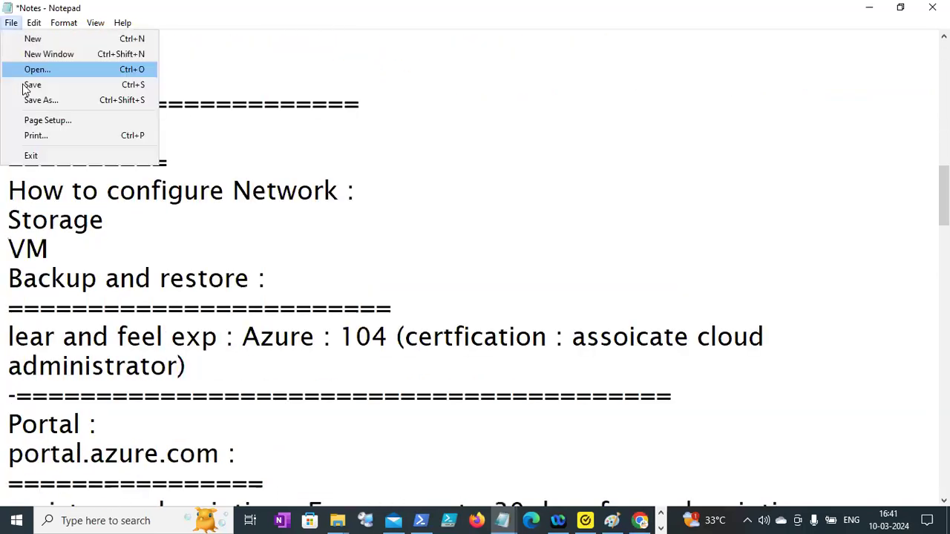
{"action": "key", "text": "s"}
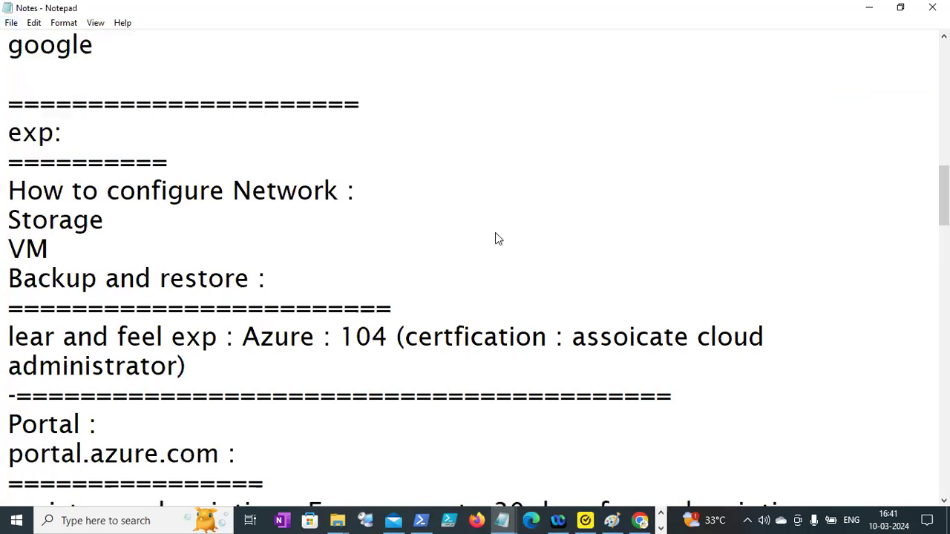
Return to the Azure portal in Chrome and select BLR-VNET as the virtual machine's virtual network.
{"action": "key", "text": "alt+Tab"}
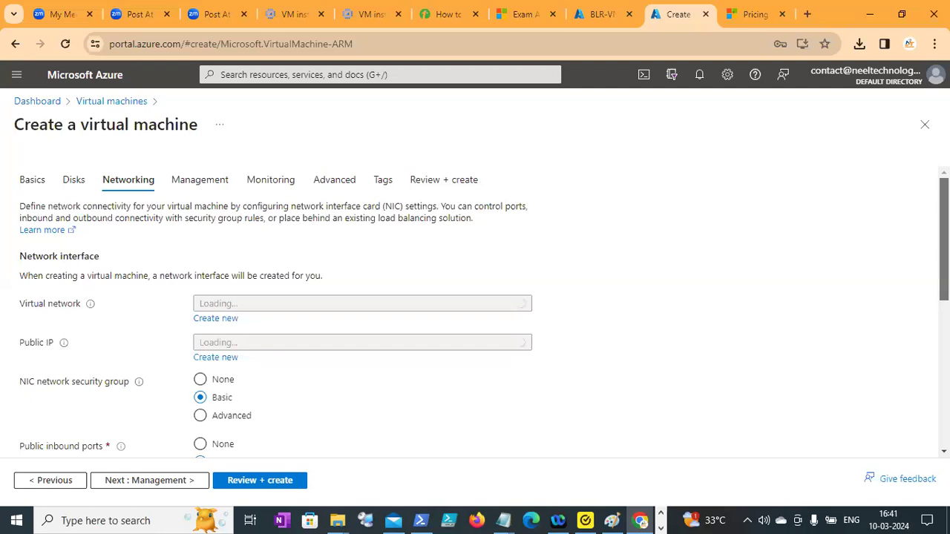
{"action": "scroll", "coordinate": [540, 406], "scroll_direction": "down", "scroll_amount": 1}
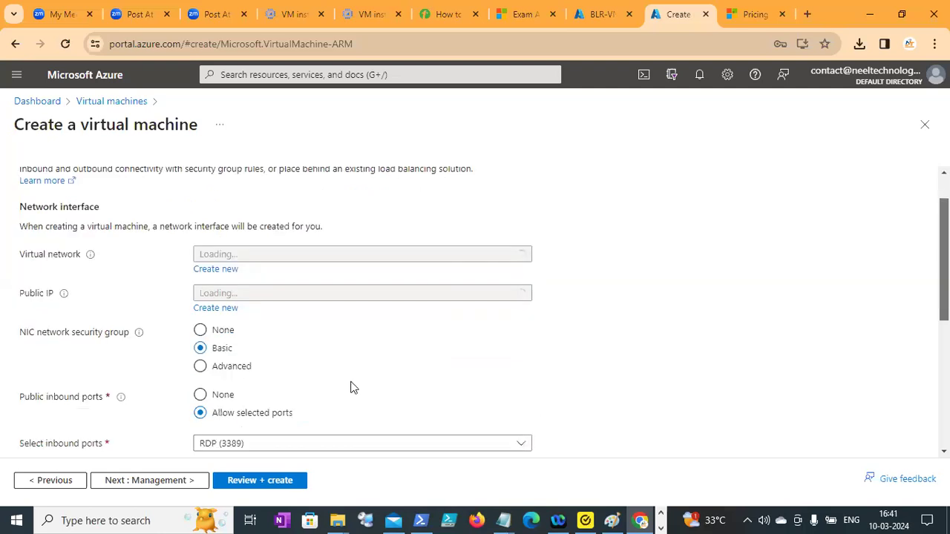
{"action": "scroll", "coordinate": [350, 386], "scroll_direction": "up", "scroll_amount": 1}
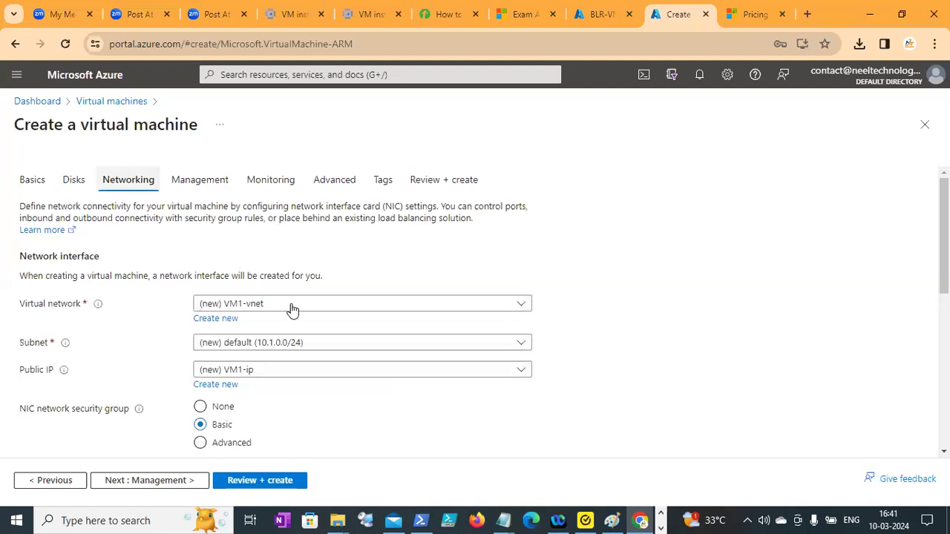
{"action": "left_click", "coordinate": [292, 306]}
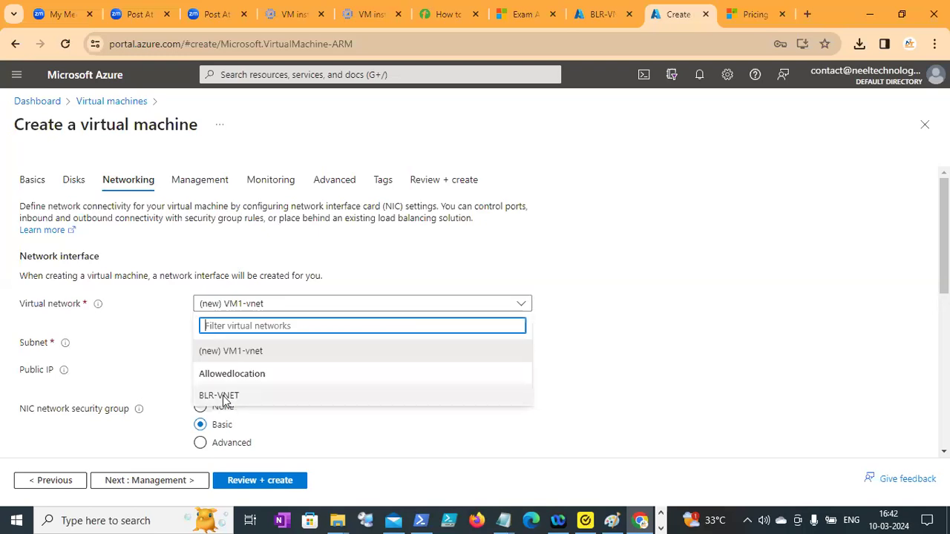
{"action": "left_click", "coordinate": [225, 400]}
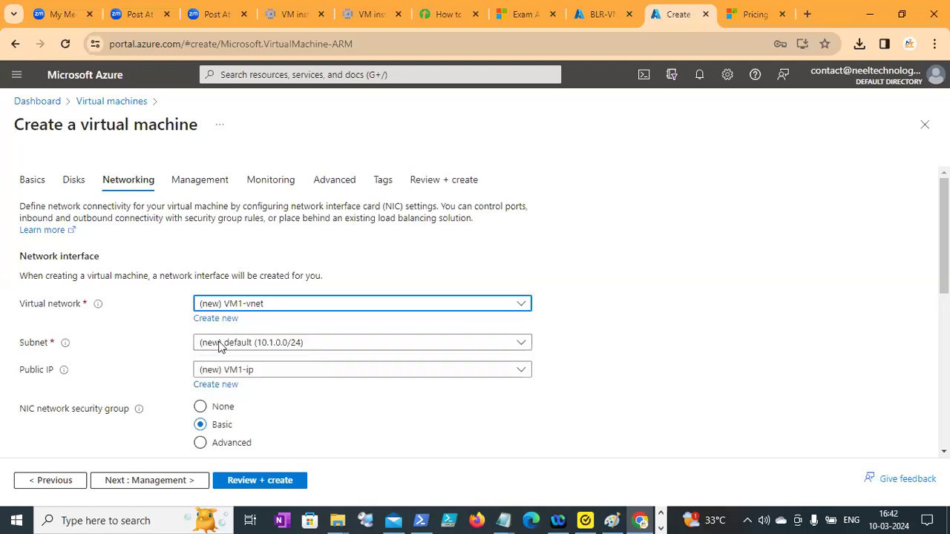